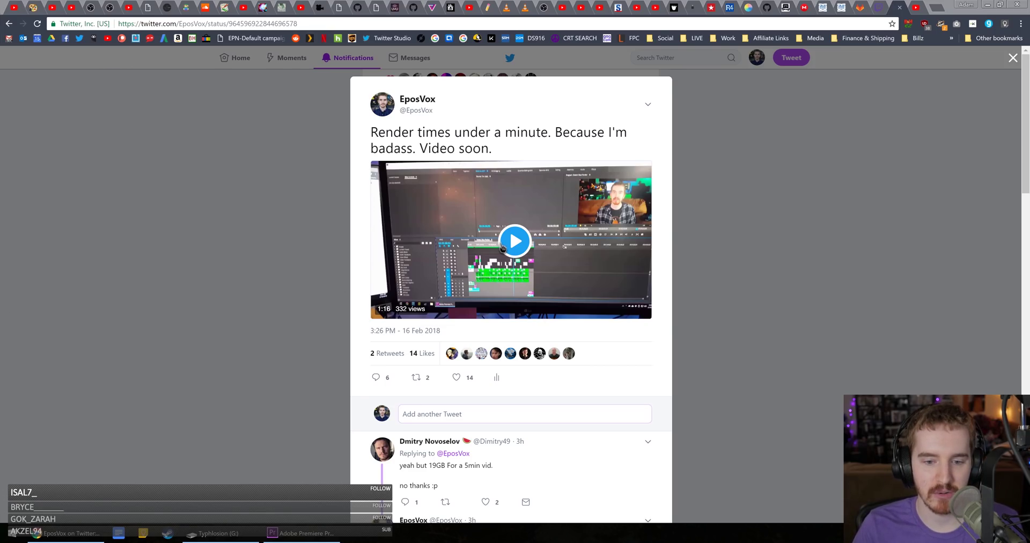
Play the tweet's video of a Premiere Pro export rendering in about a minute.
left_click(468, 313)
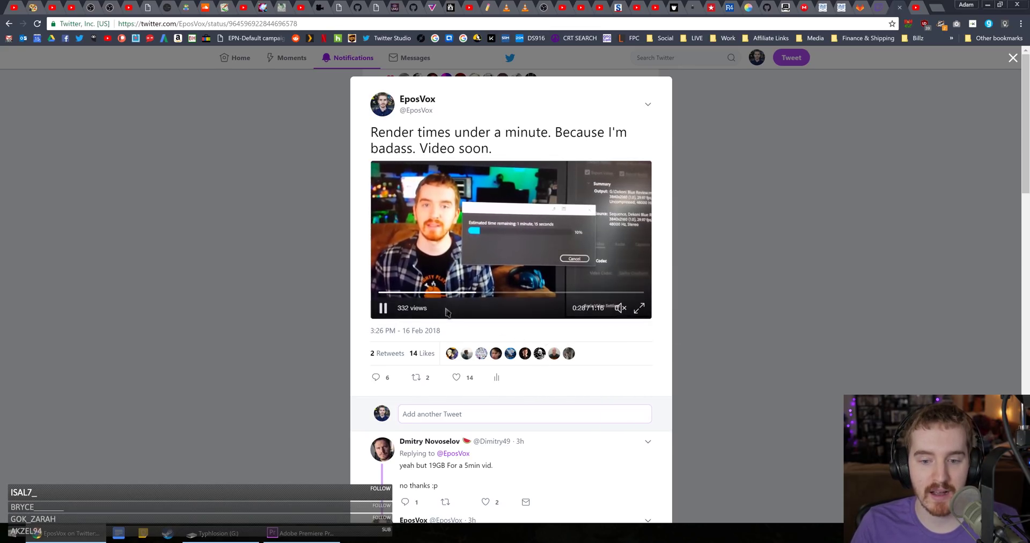
Pause the tweet's video around 0:30 and return to the Dekoni Blue Review timeline.
left_click(392, 313)
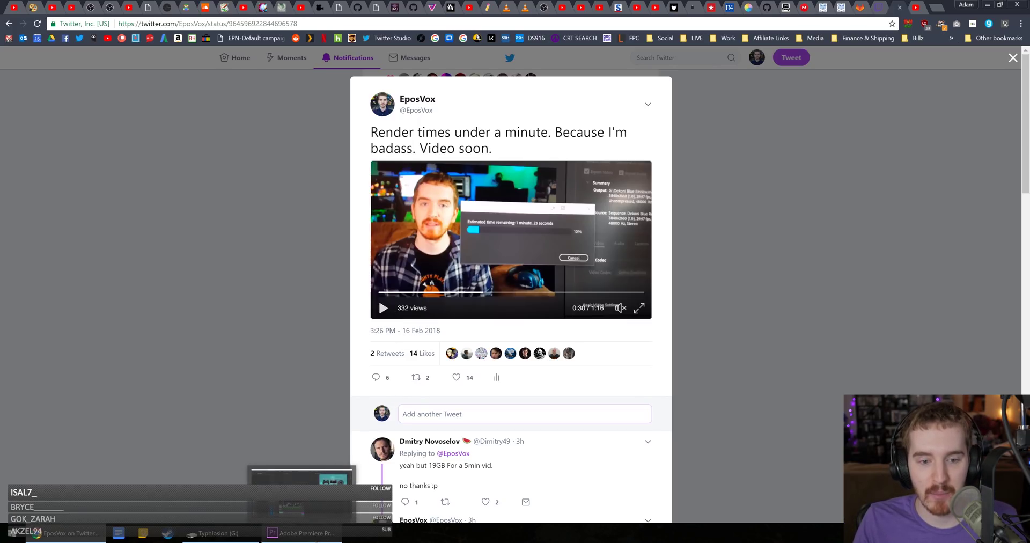
left_click(300, 533)
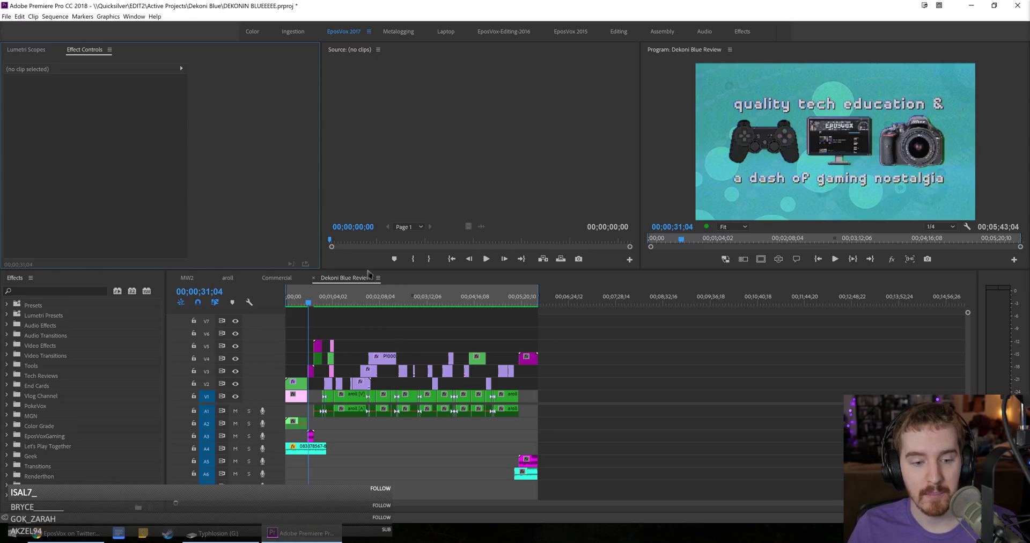
left_click(567, 371)
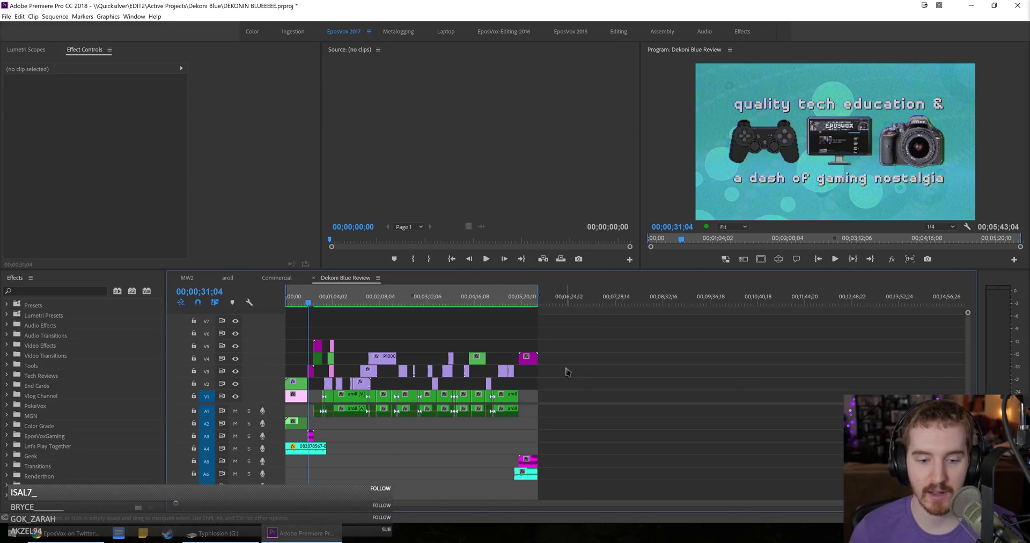
Scrub through the Dekoni Blue Review edit, then bring up Export Settings with the CINEFORM MASTER preset.
left_click(484, 304)
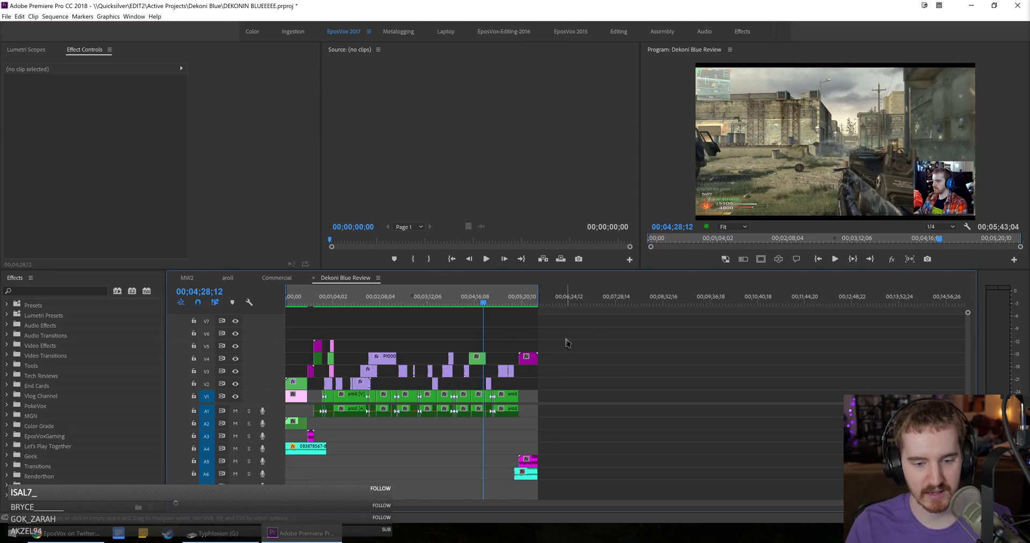
left_click(394, 297)
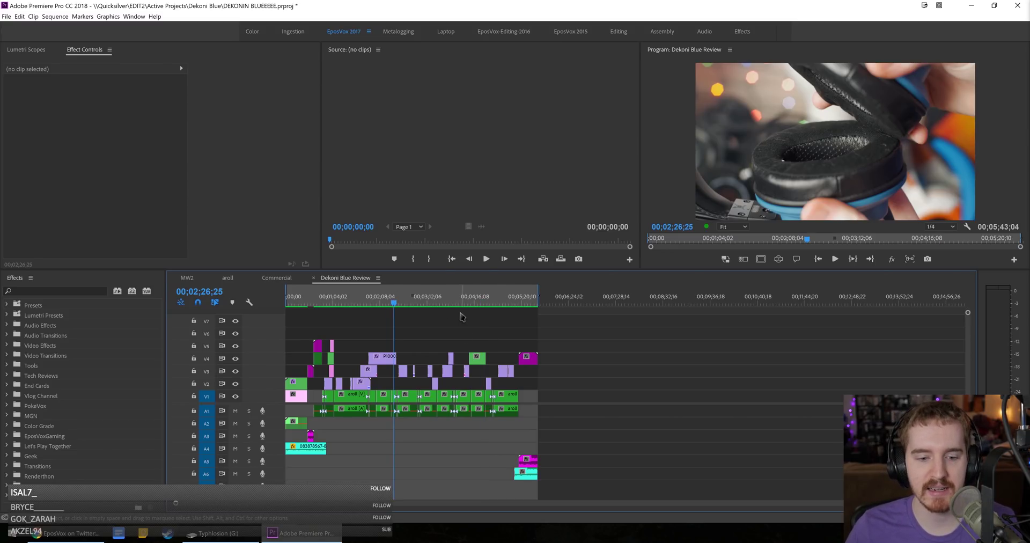
key("equal")
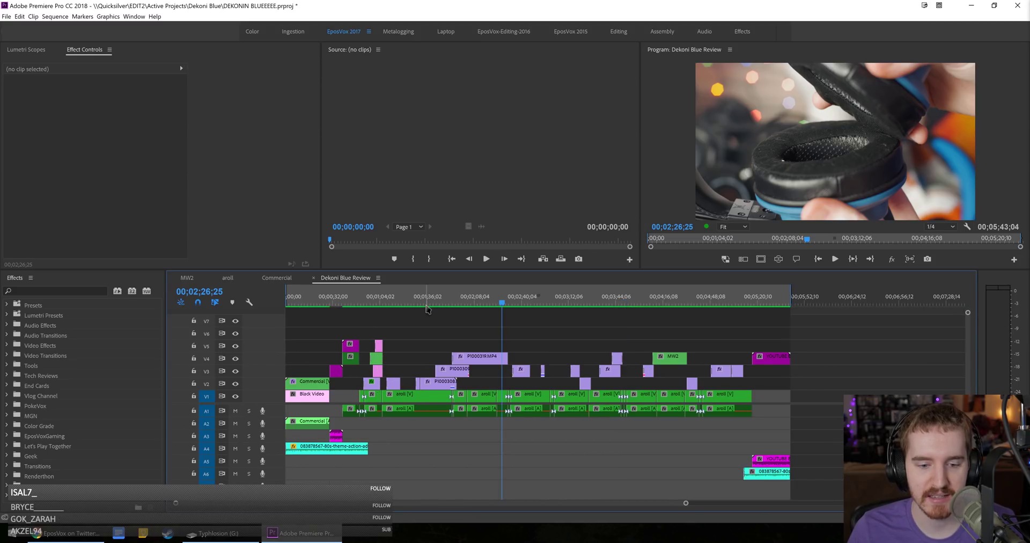
left_click(412, 300)
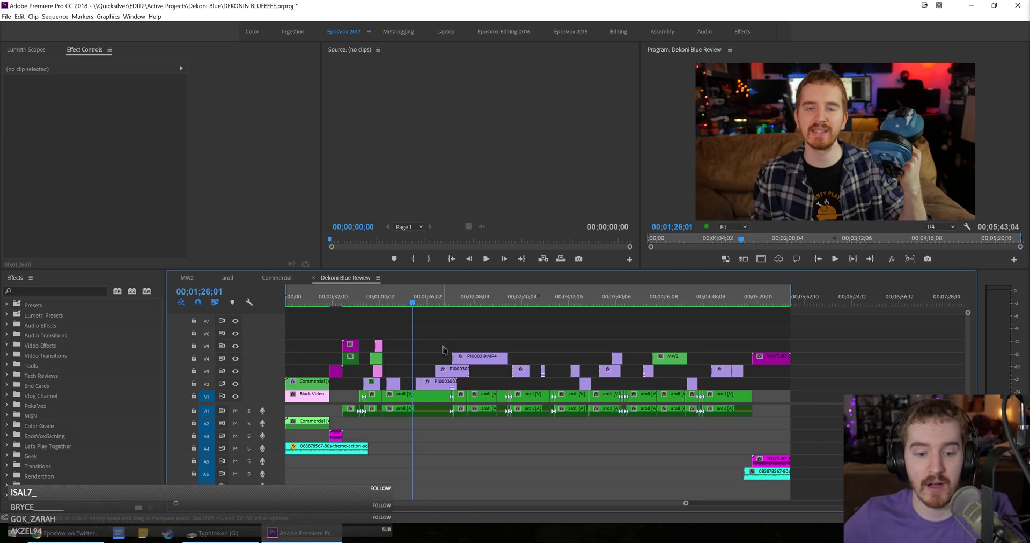
left_click(314, 299)
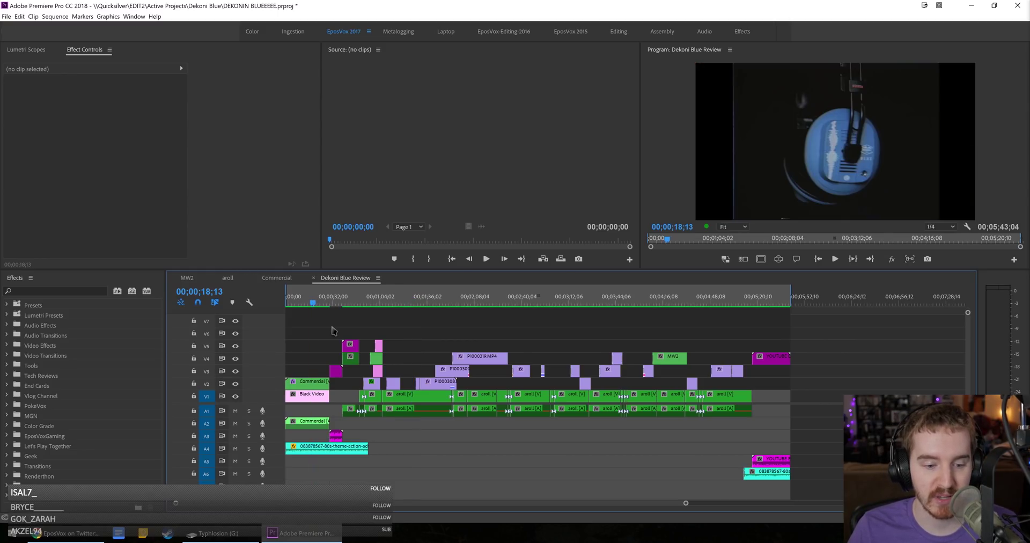
left_click(302, 302)
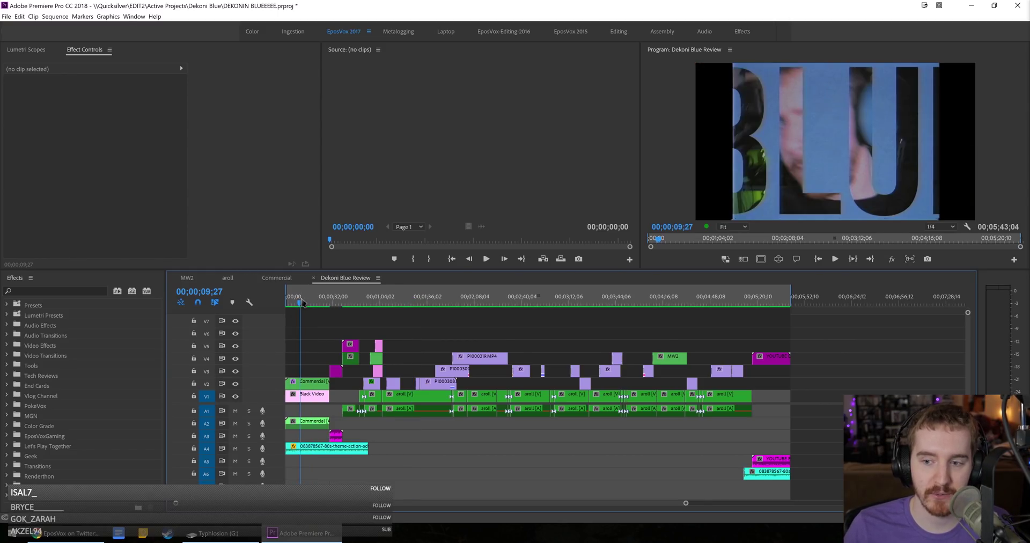
left_click_drag(375, 302, 615, 301)
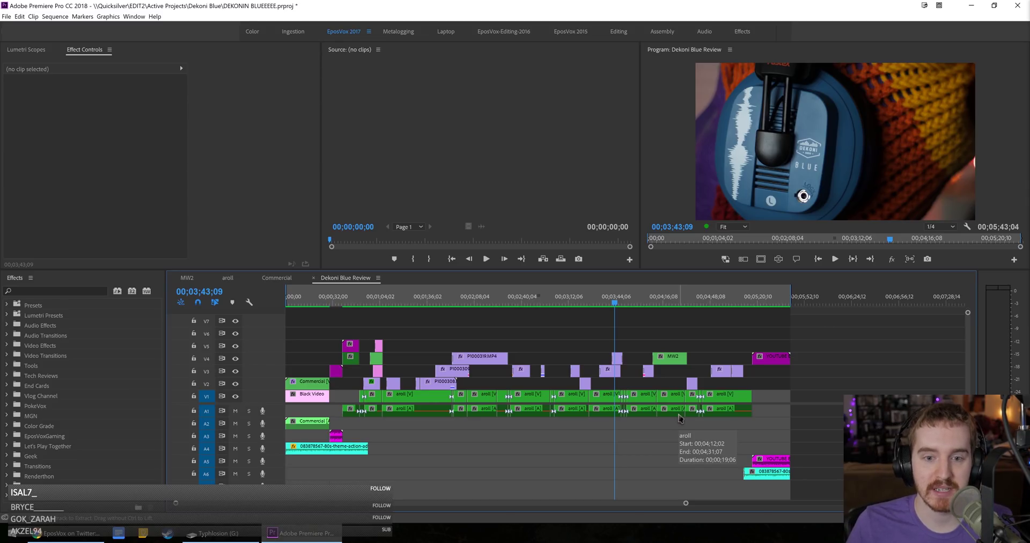
key("ctrl+m")
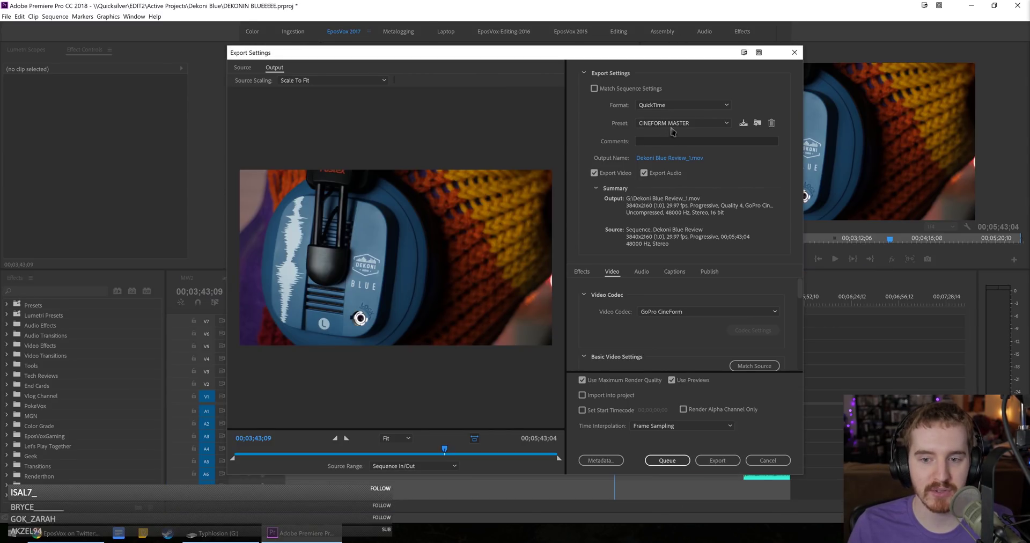
Export the sequence as the 3840x2160 CineForm QuickTime file Dekoni Blue Review_1.mov.
left_click(717, 460)
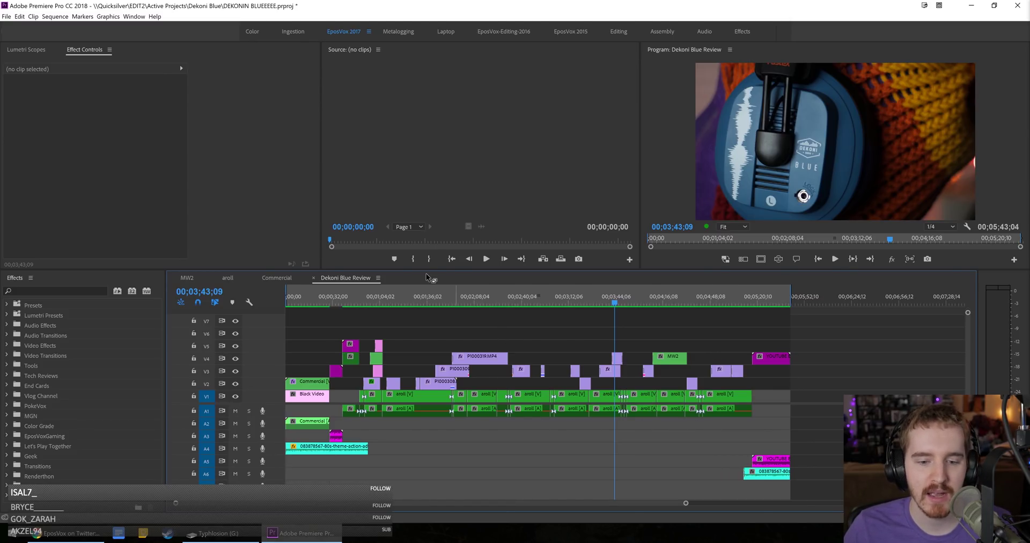
left_click(421, 298)
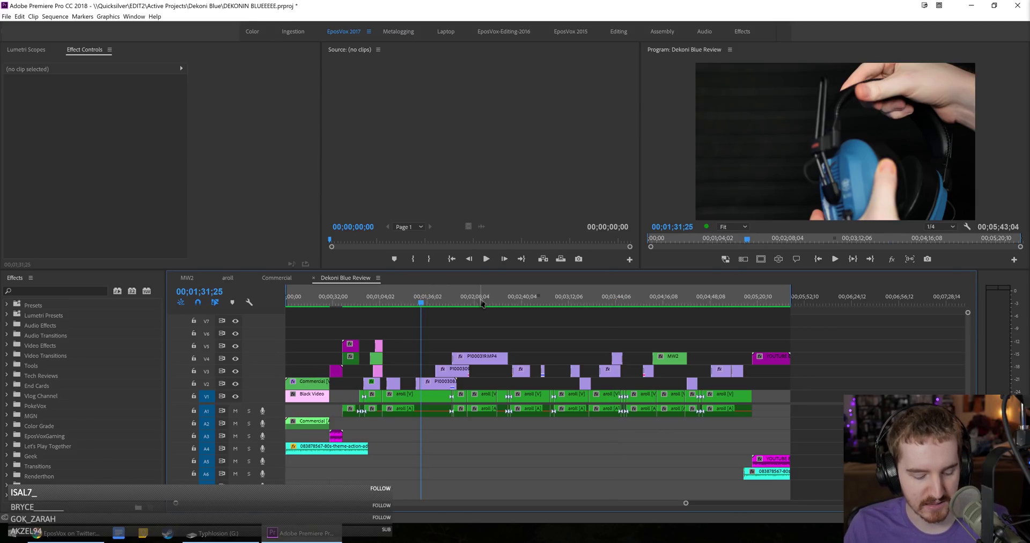
Create a new sequence with a custom 3840 × 2160 frame size in its Settings.
key("ctrl+n")
left_click(413, 109)
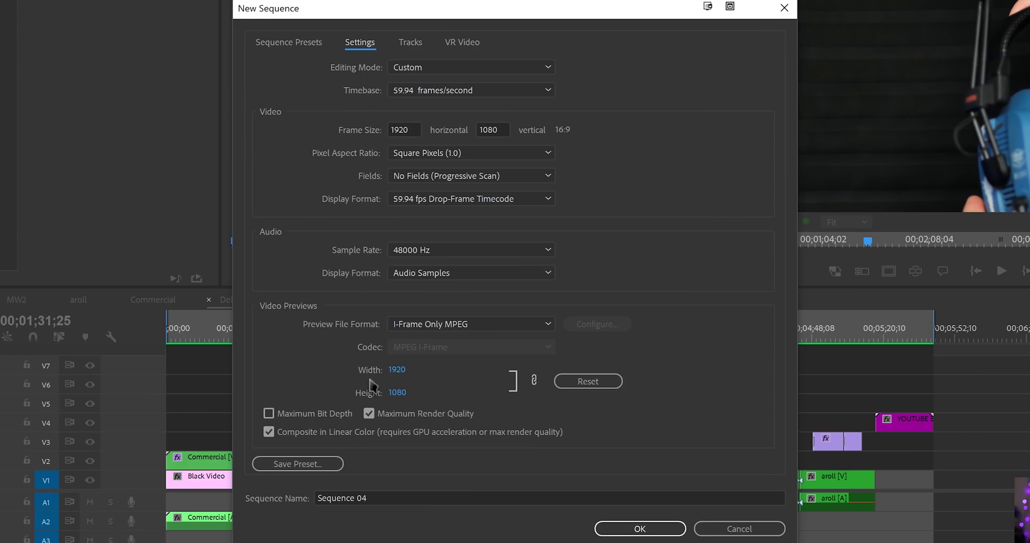
double_click(403, 129)
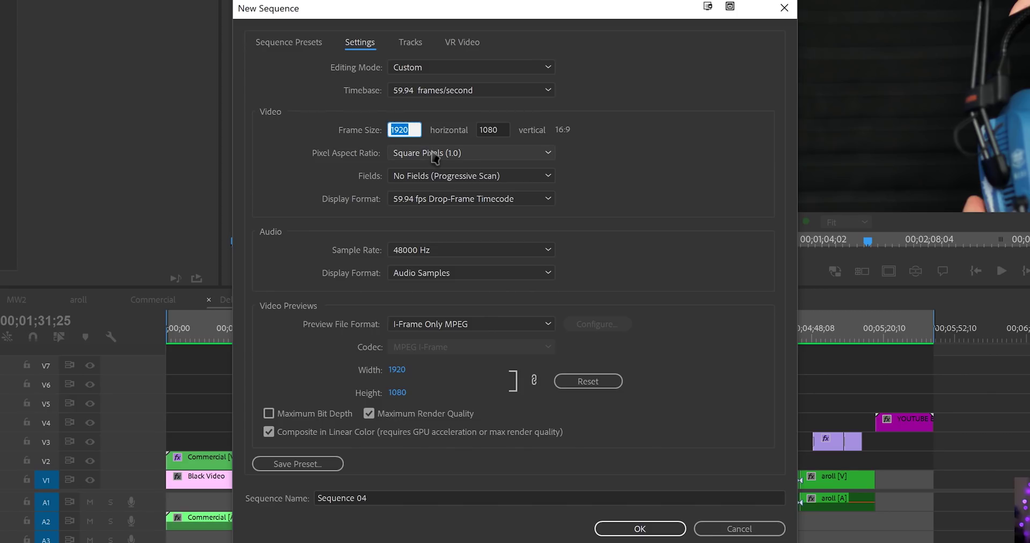
type("3840")
key("Tab")
type("2160")
key("Tab")
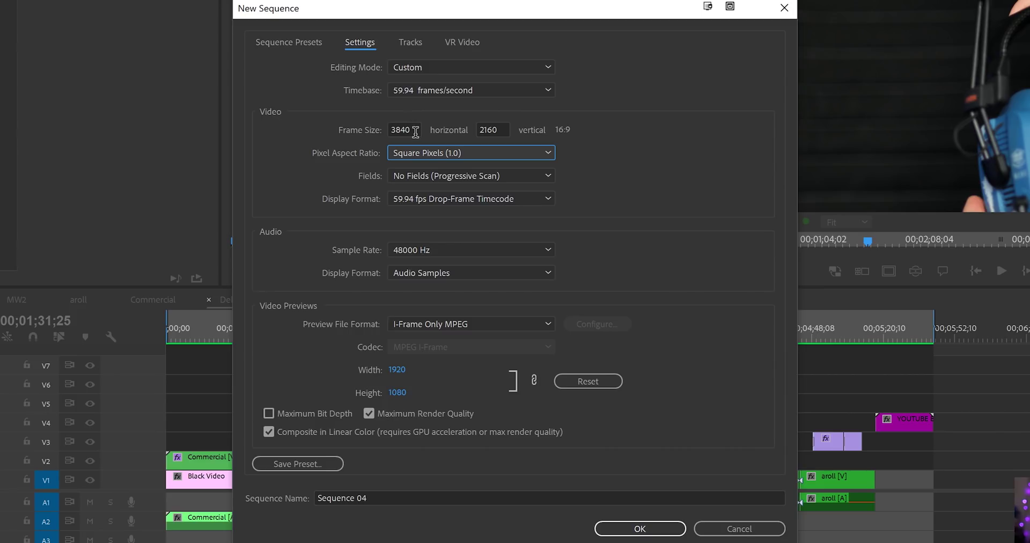
Set the sequence's preview file format to GoPro CineForm (YUV 10-bit).
left_click(471, 323)
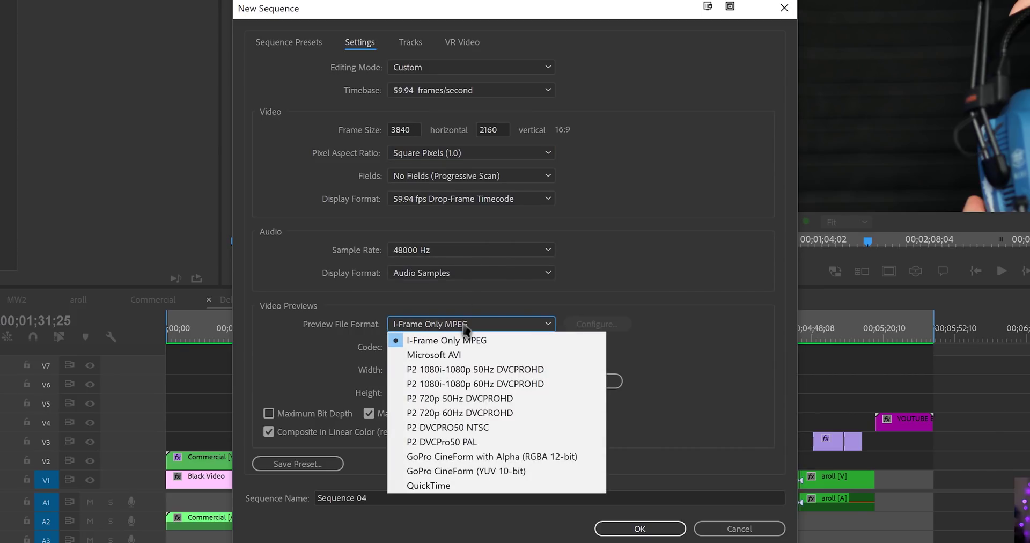
left_click(507, 471)
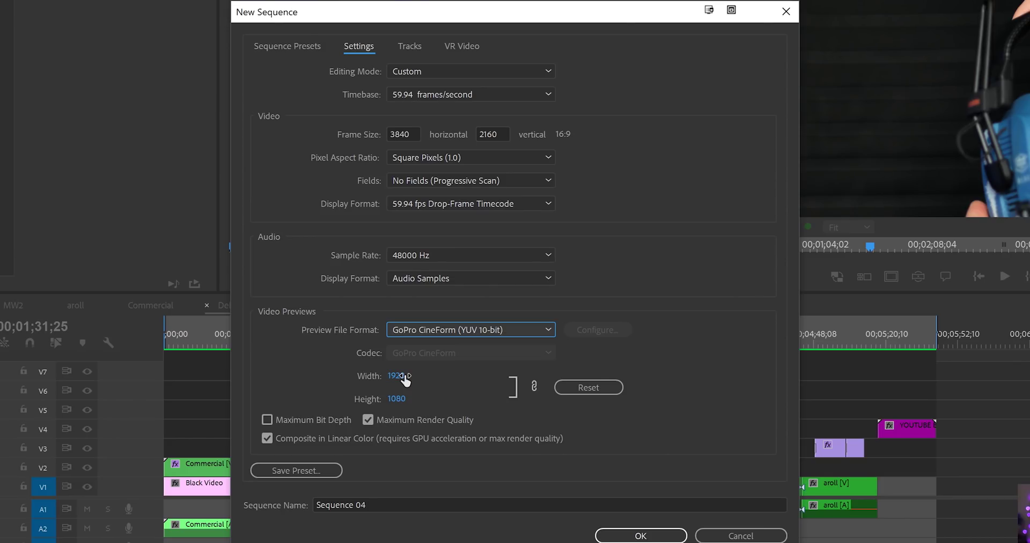
Set the sequence's preview width to 3840.
left_click(405, 377)
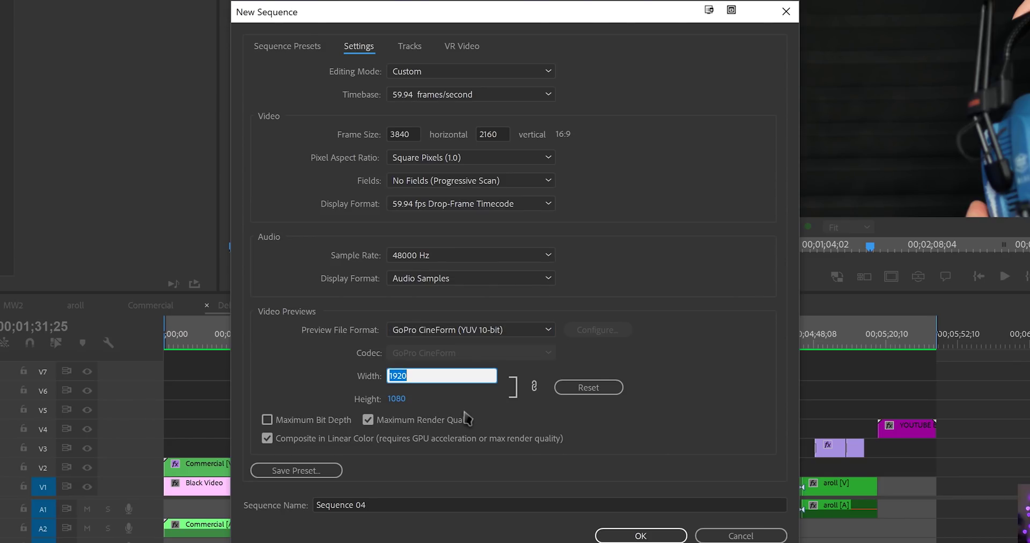
type("3840")
key("Return")
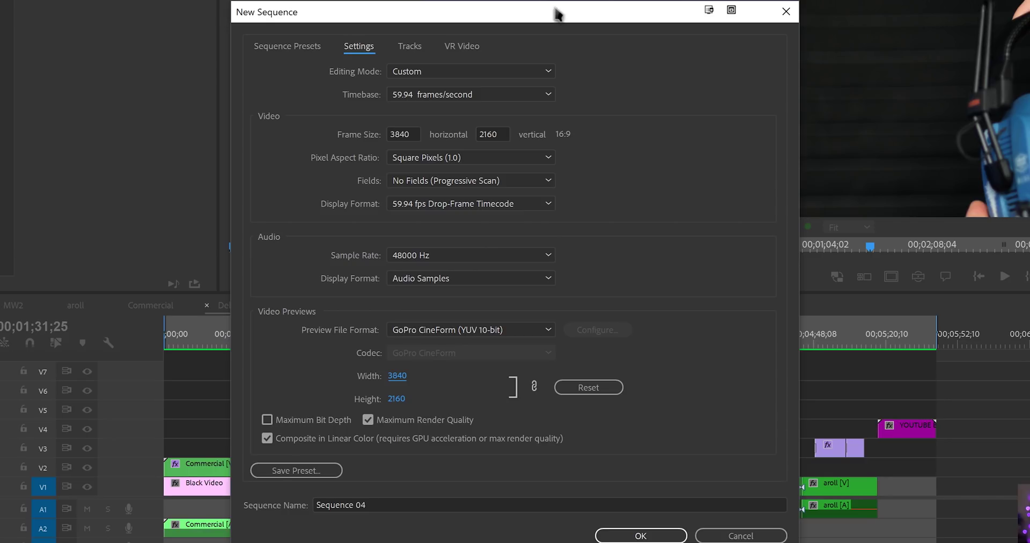
Create Sequence 04, then create a matching 29.97 fps 3840x2160 Sequence 05.
left_click_drag(558, 11, 436, 1)
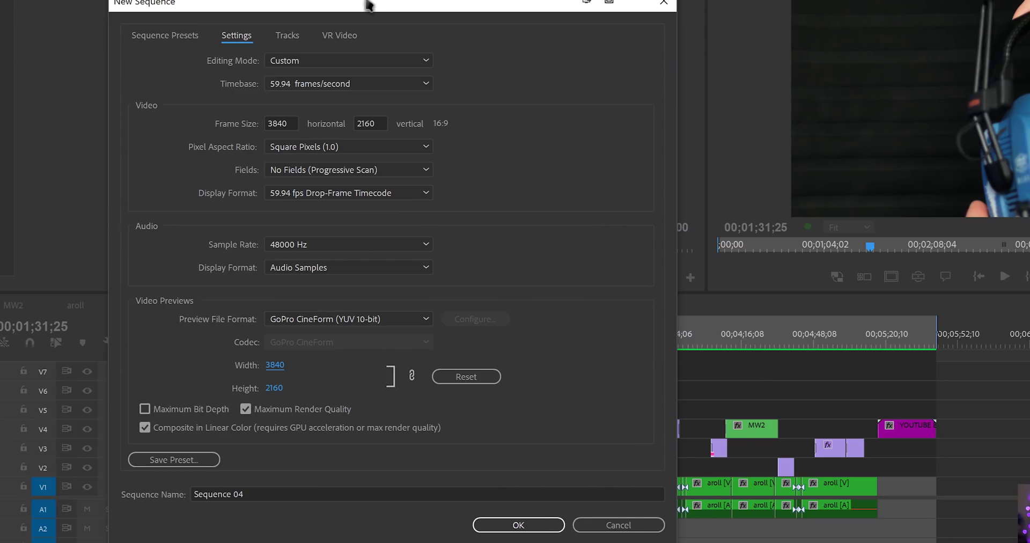
left_click_drag(368, 4, 613, 0)
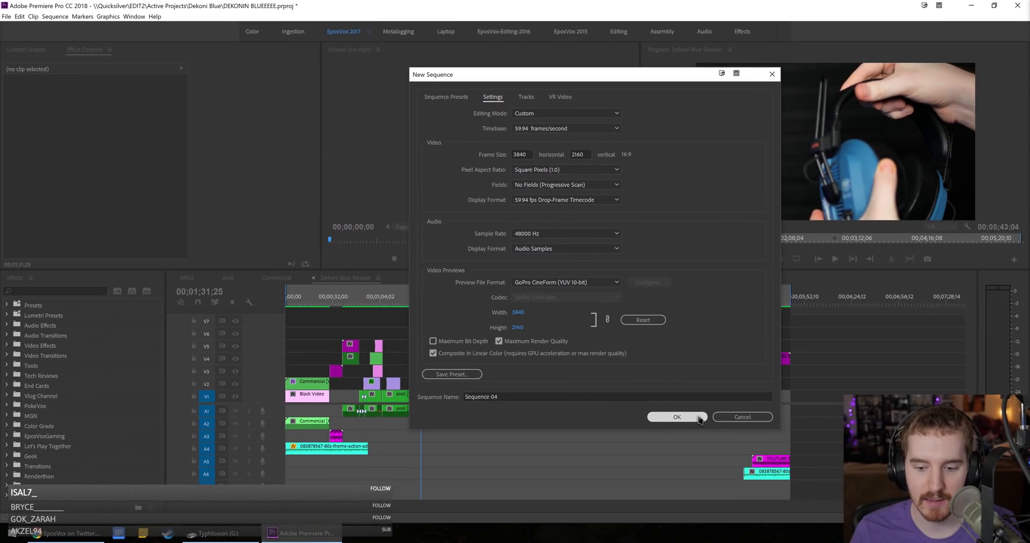
left_click(697, 417)
key("ctrl+n")
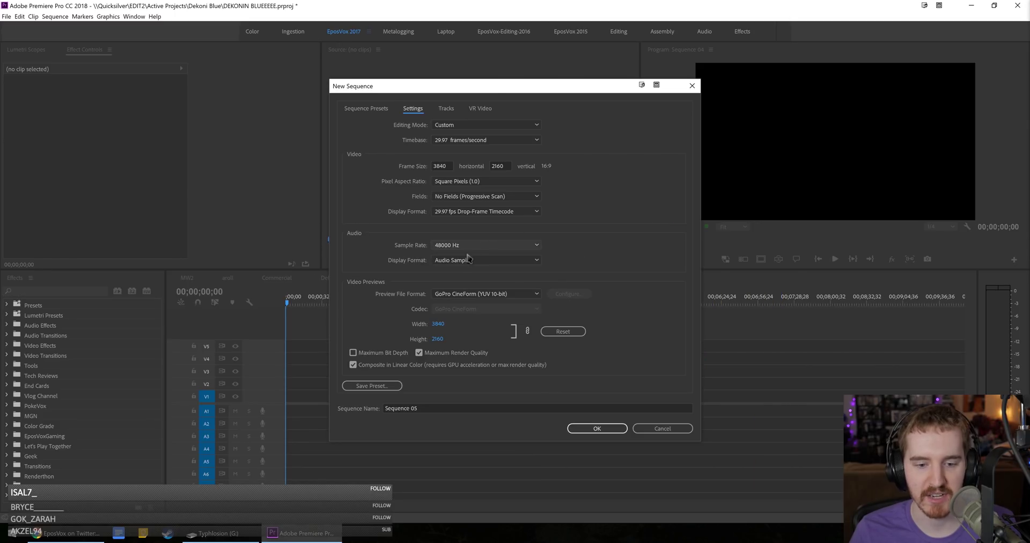
left_click(611, 429)
Place three clips onto the tracks of Sequence 05.
left_click_drag(678, 335, 292, 405)
left_click_drag(678, 335, 314, 370)
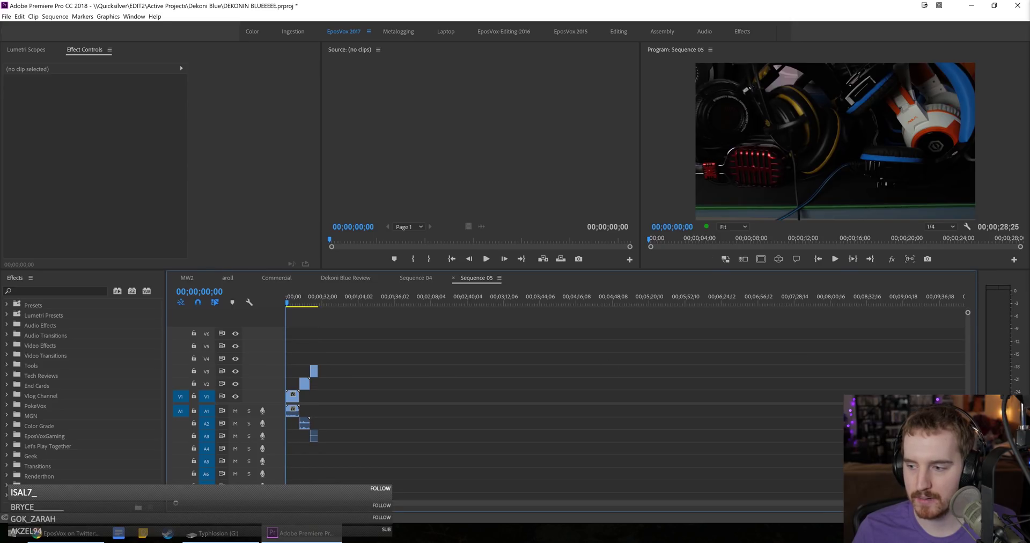
left_click_drag(407, 403, 324, 399)
Enlarge VID00009 (2).MP4 to fill the frame and mute audio tracks A1 and A2.
left_click(324, 298)
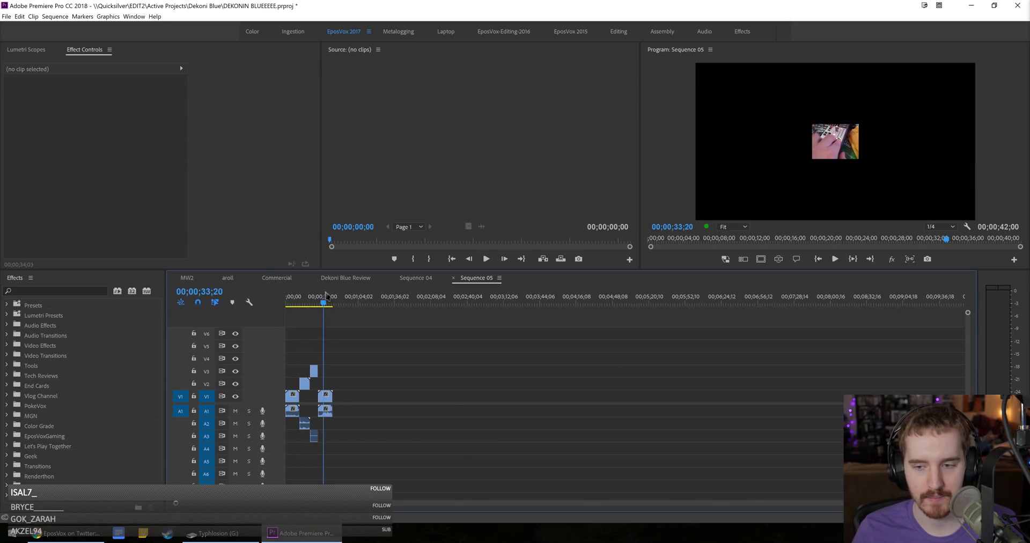
key("=")
key("=")
left_click(437, 396)
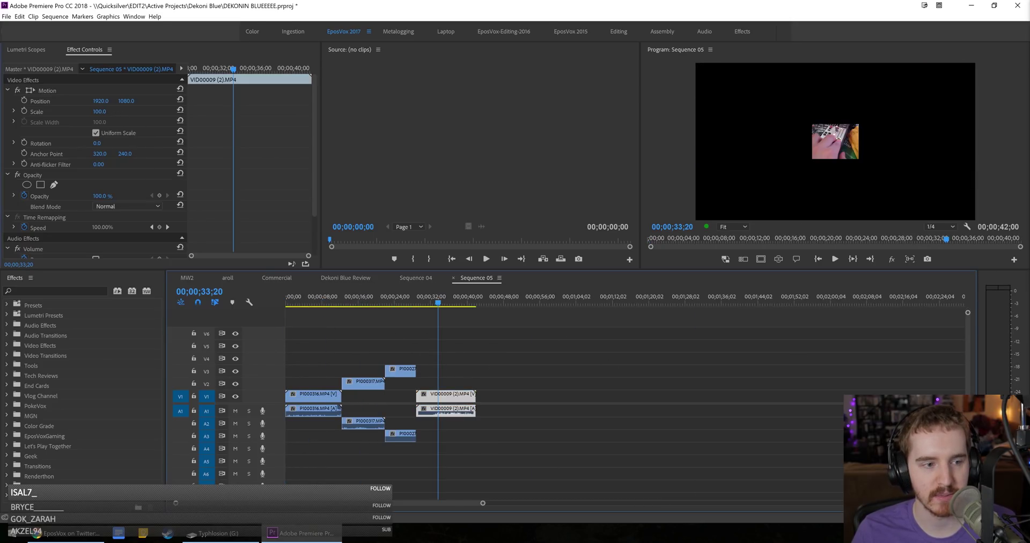
left_click_drag(100, 111, 192, 192)
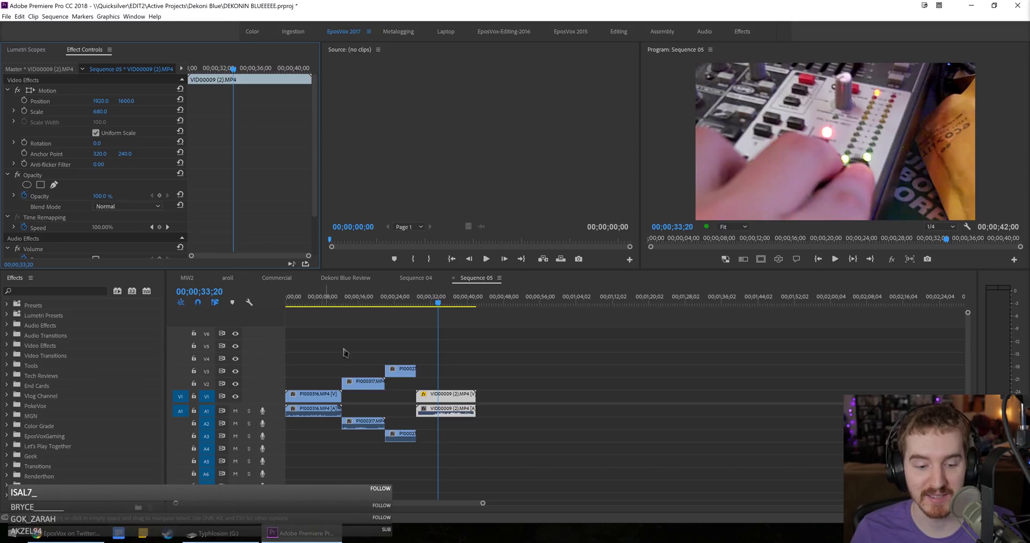
left_click(235, 410)
left_click(235, 424)
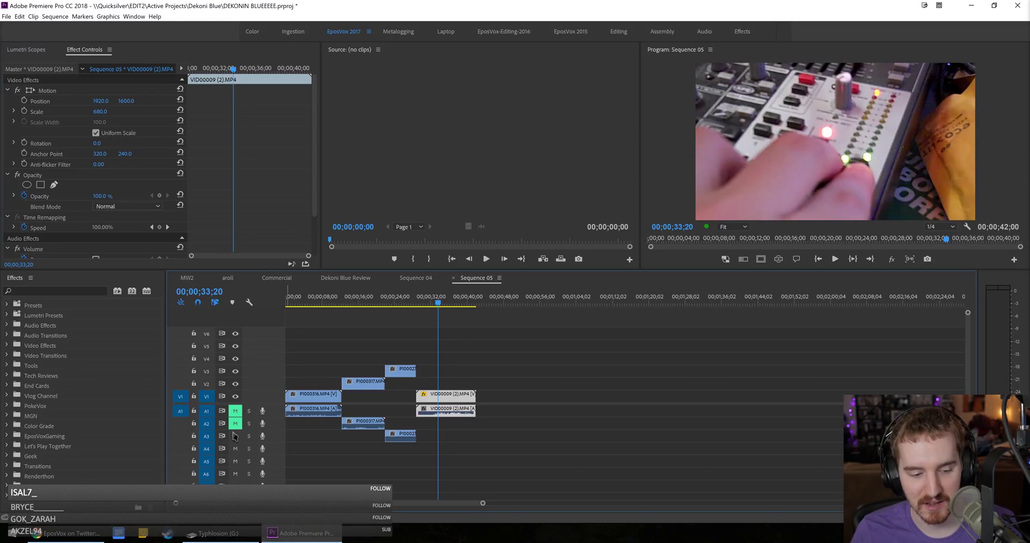
Scale the green-screen clip P1000273 to 213 and shift it slightly earlier.
left_click(394, 297)
key("=")
key("=")
key("=")
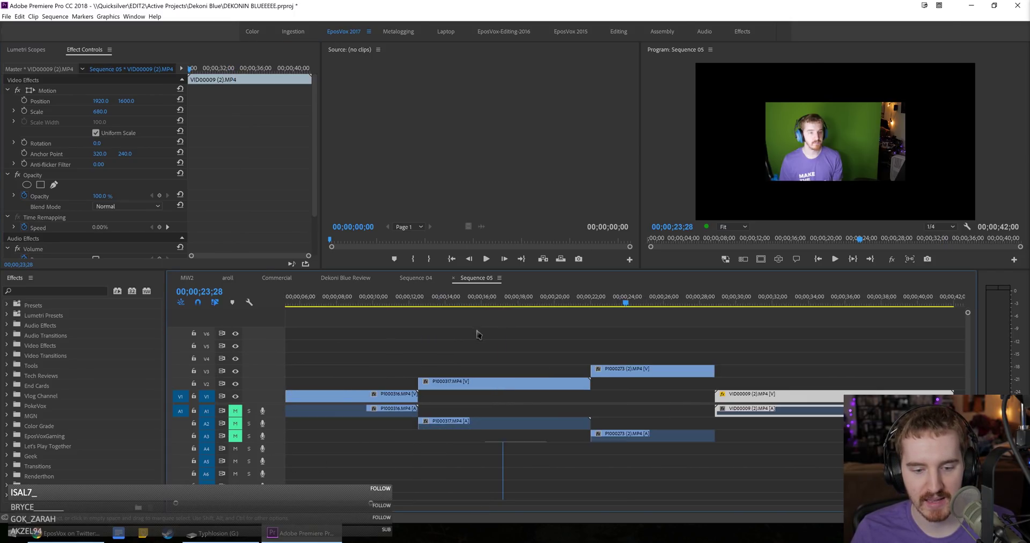
left_click(673, 371)
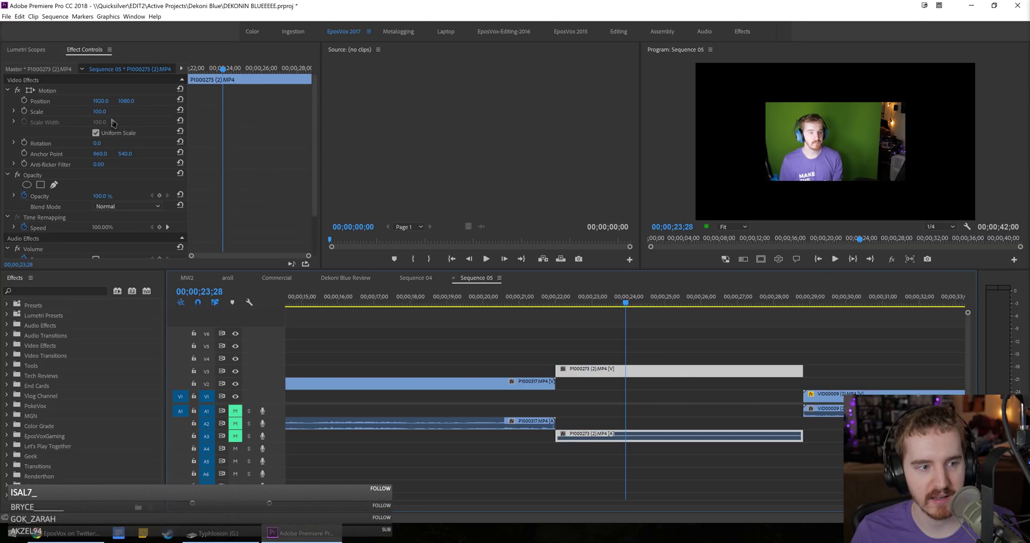
left_click_drag(99, 111, 160, 111)
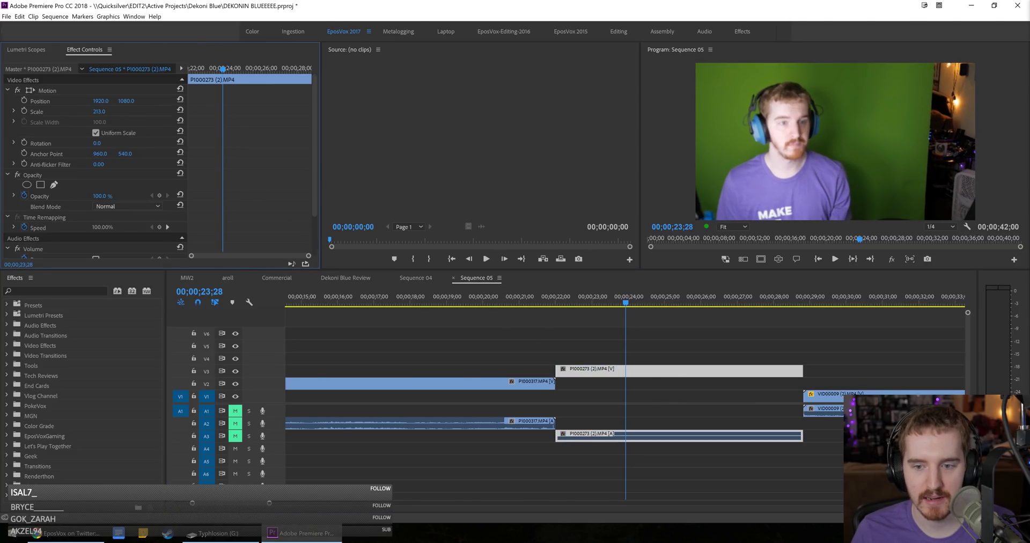
left_click_drag(560, 371, 540, 370)
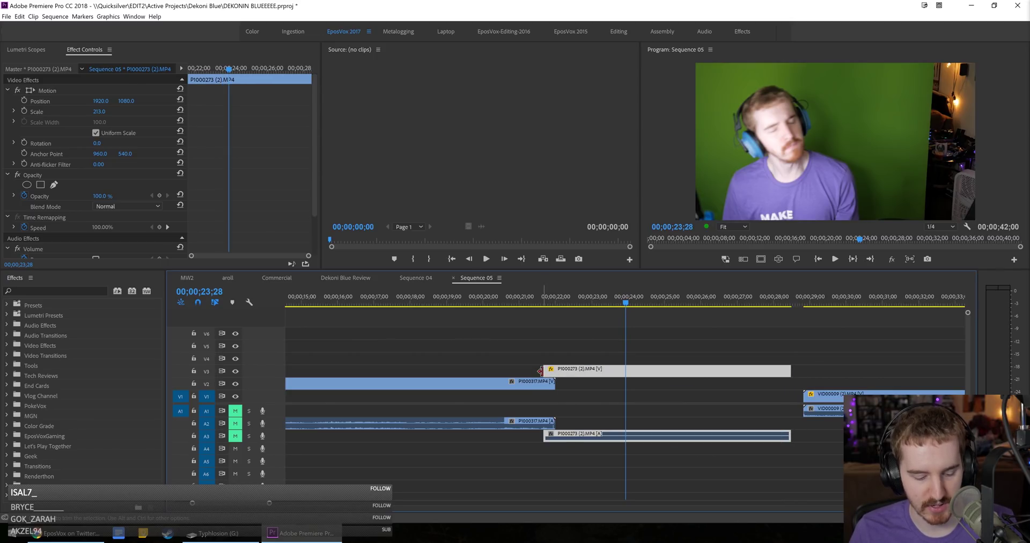
Apply the VHSD VHS Damage transition to the start of P1000273.
left_click(54, 290)
type("VHSD")
left_click_drag(37, 314, 545, 370)
left_click(546, 370)
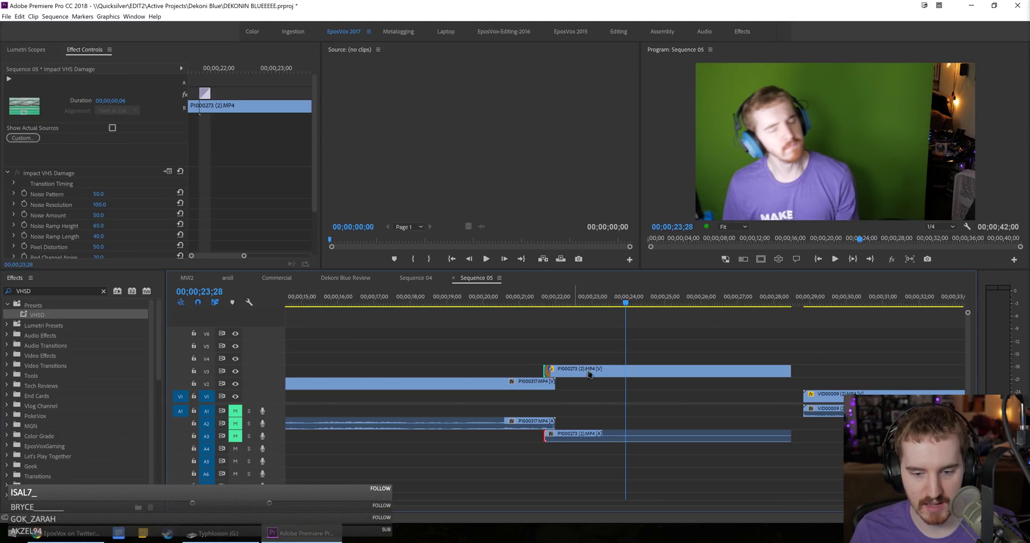
Move VID00009 earlier to close the gap and zoom out to the whole sequence.
left_click_drag(834, 400, 788, 379)
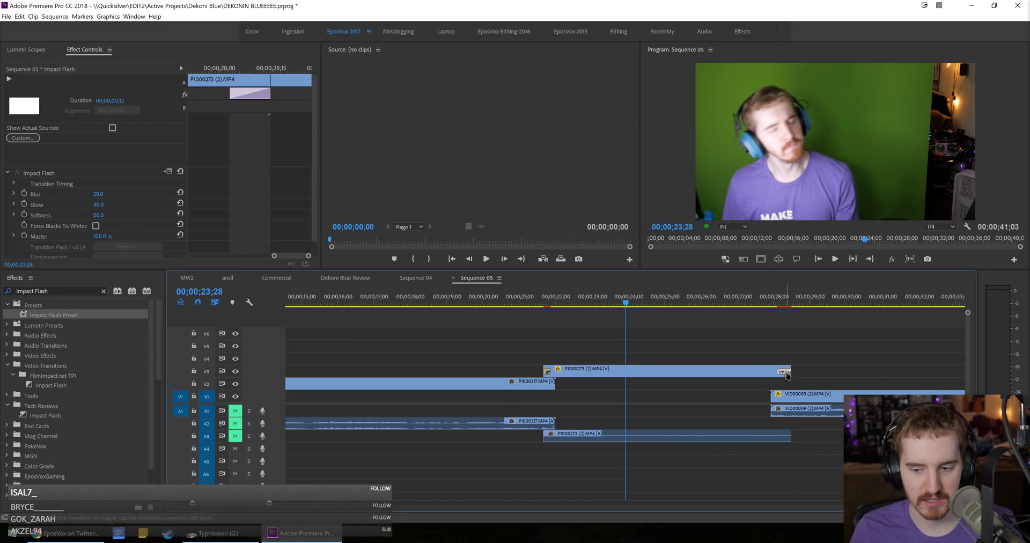
left_click(748, 338)
key("backslash")
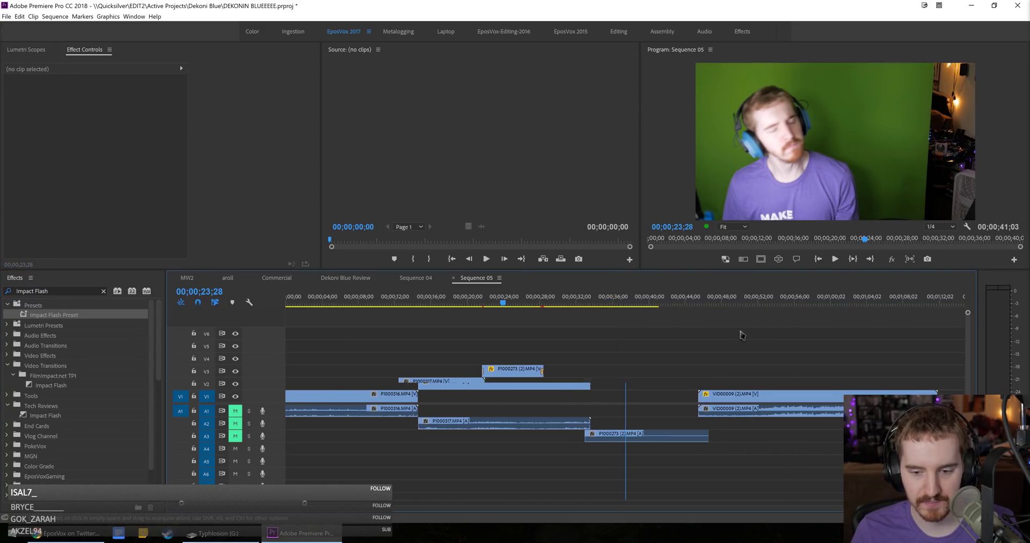
key("minus")
left_click(330, 301)
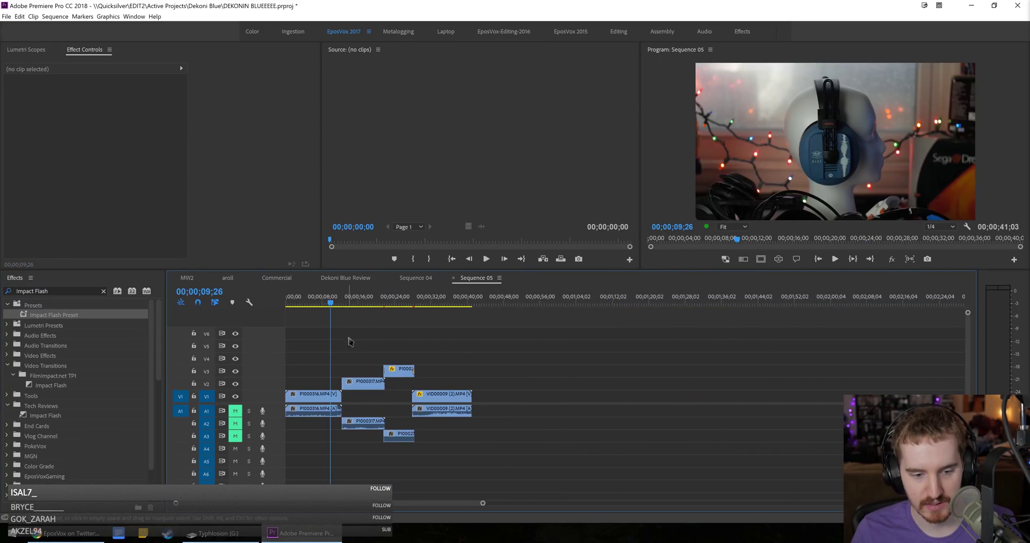
left_click(322, 393)
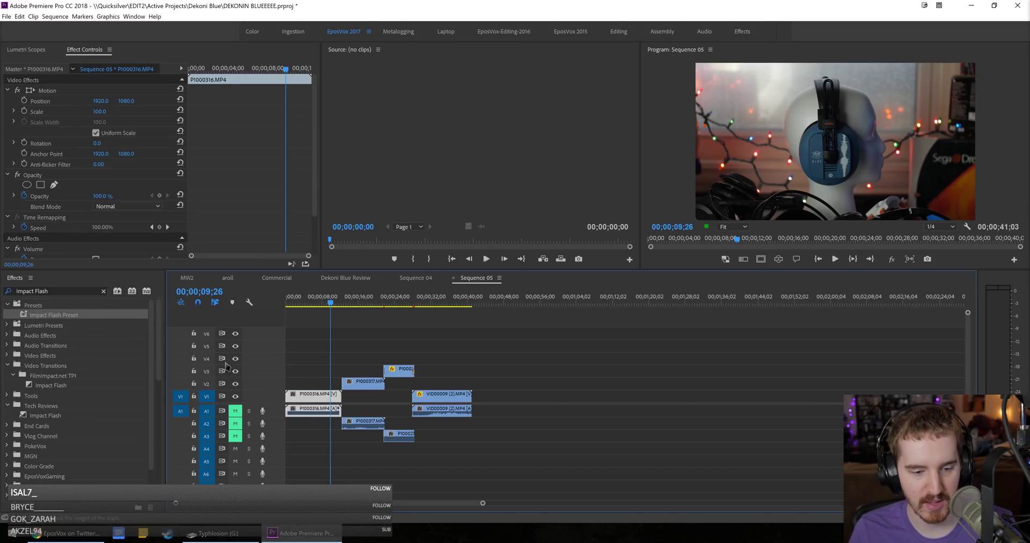
Apply the VEEHACHESS VHS preset to the opening clip P1000316.
left_click(13, 292)
type("2VHS")
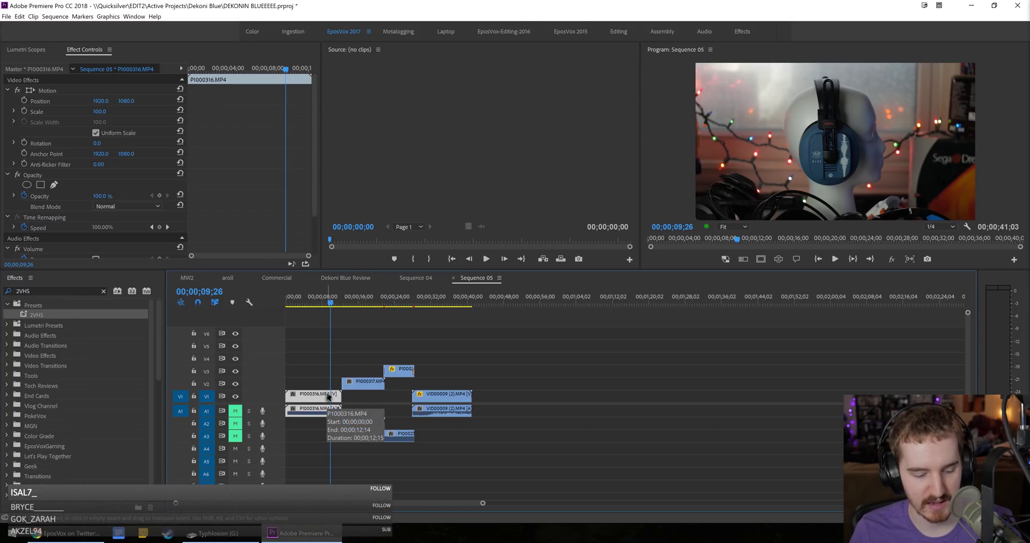
type("VEEHACHESS")
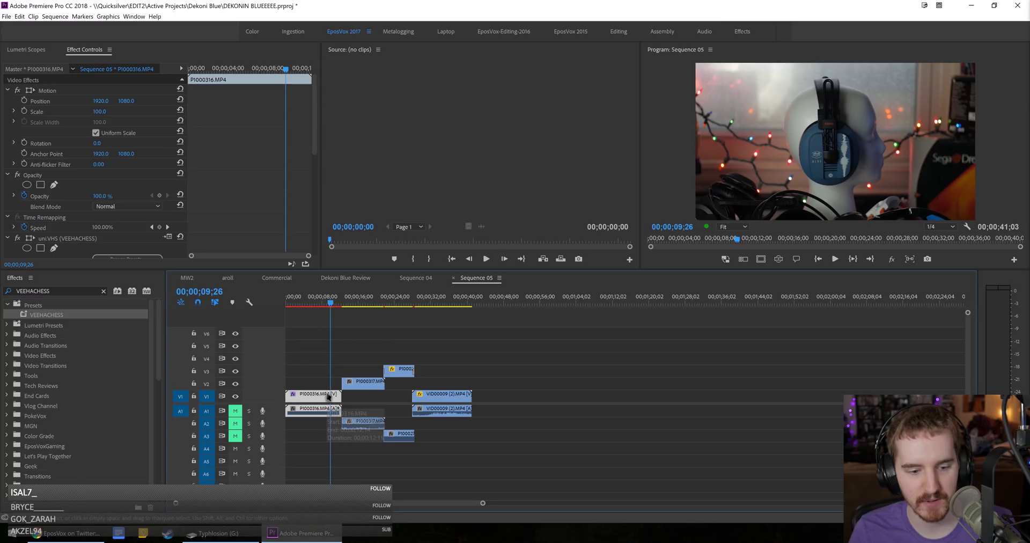
key("Return")
left_click(531, 338)
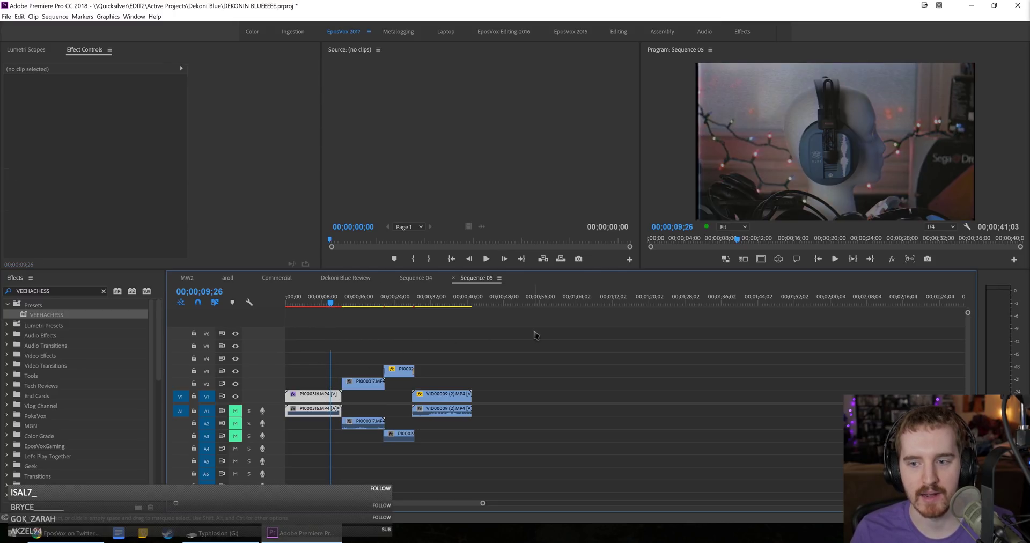
Scrub through Sequence 05 to preview the edits, then return to the start.
left_click(400, 302)
left_click(469, 304)
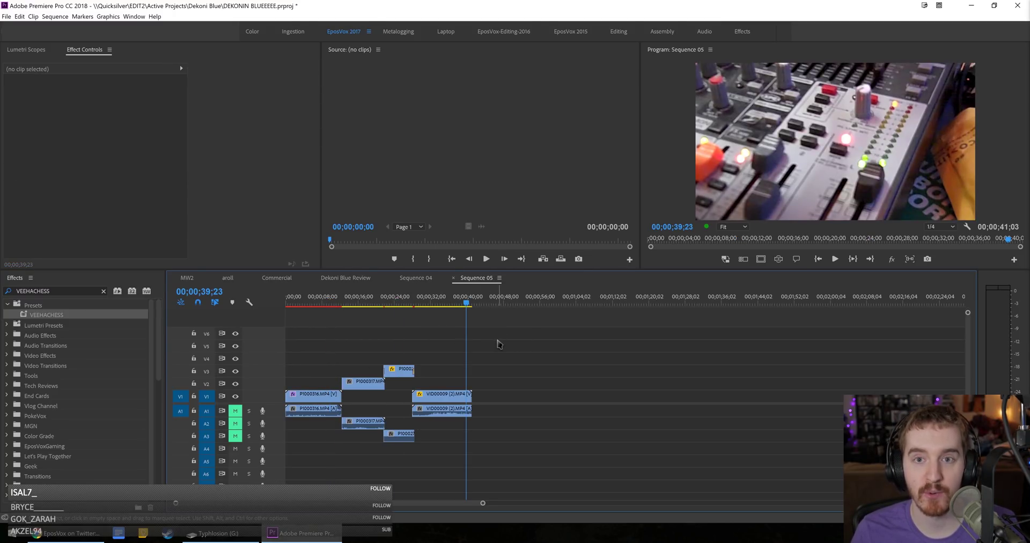
left_click(432, 303)
left_click(343, 303)
left_click(323, 303)
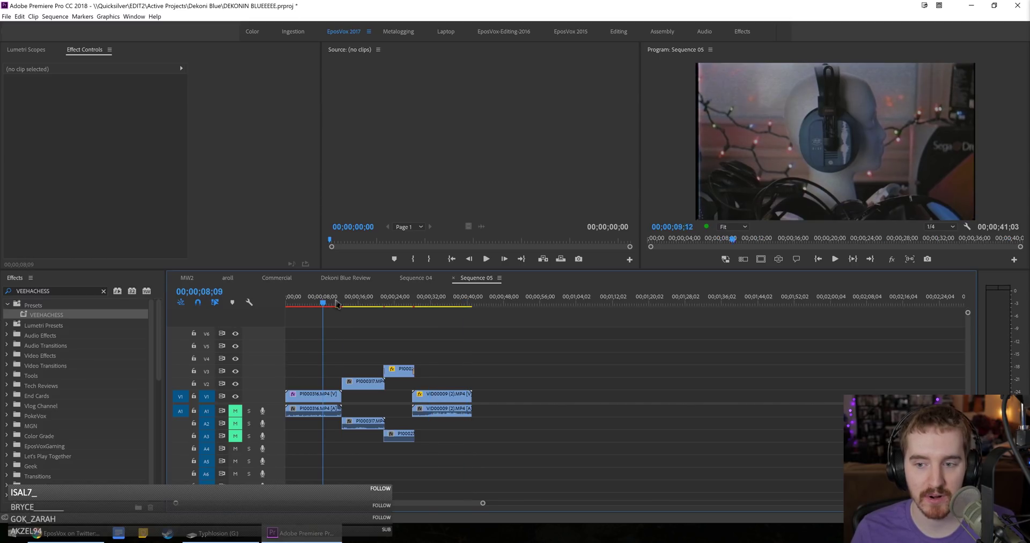
mouse_move(337, 303)
left_mouse_down()
mouse_move(390, 306)
mouse_move(362, 307)
mouse_move(379, 310)
left_mouse_up()
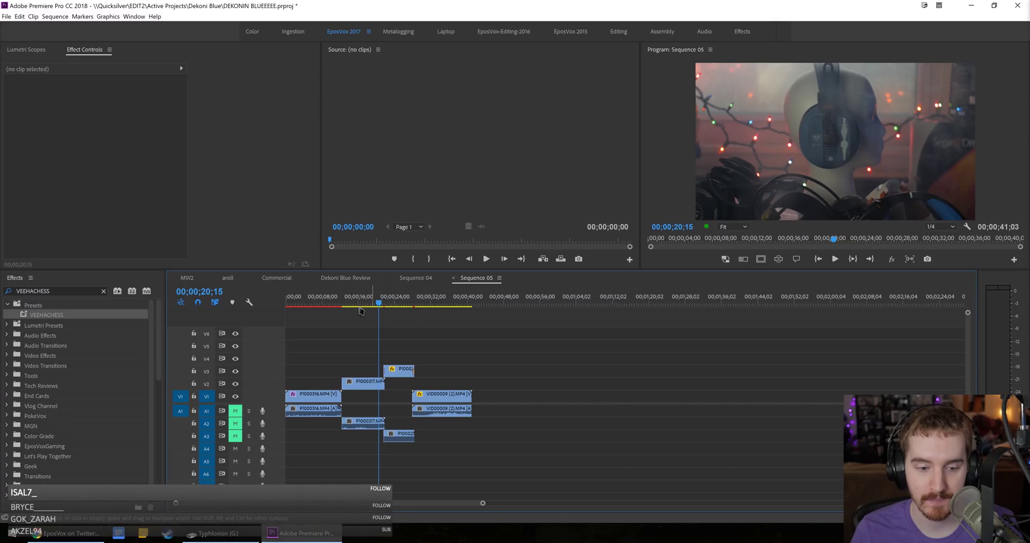
key("Home")
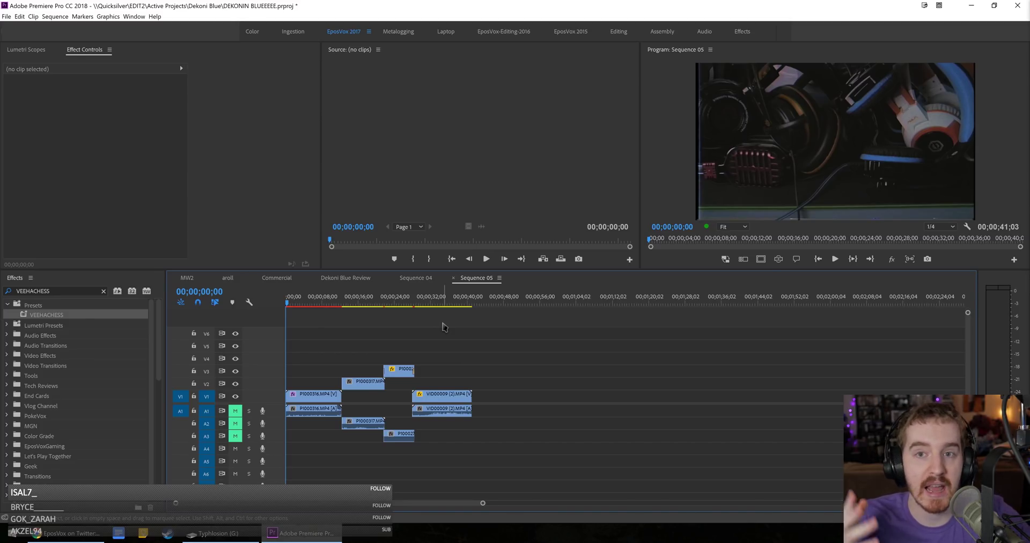
left_click(63, 16)
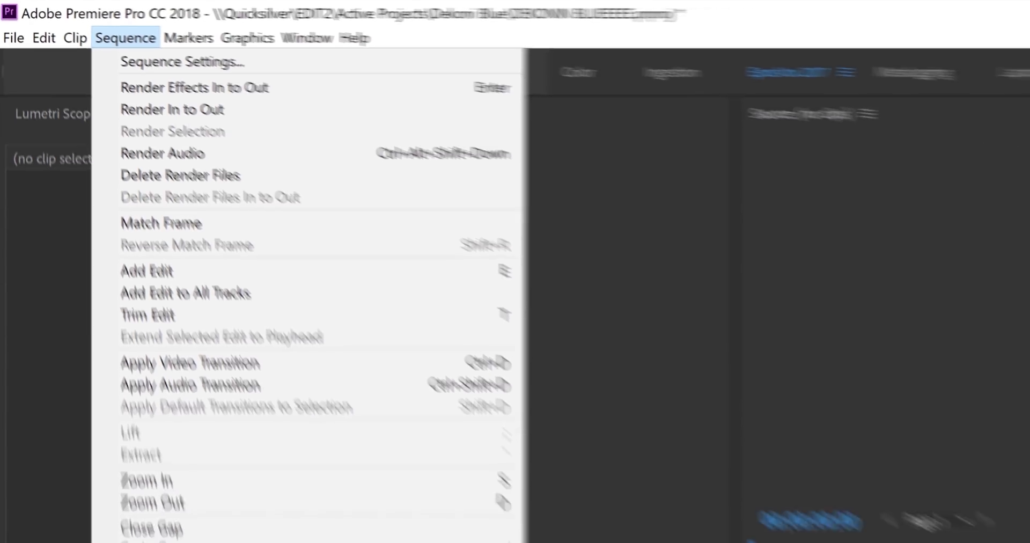
Render In to Out for Sequence 05 and wait for all 8 video previews to finish.
left_click(286, 298)
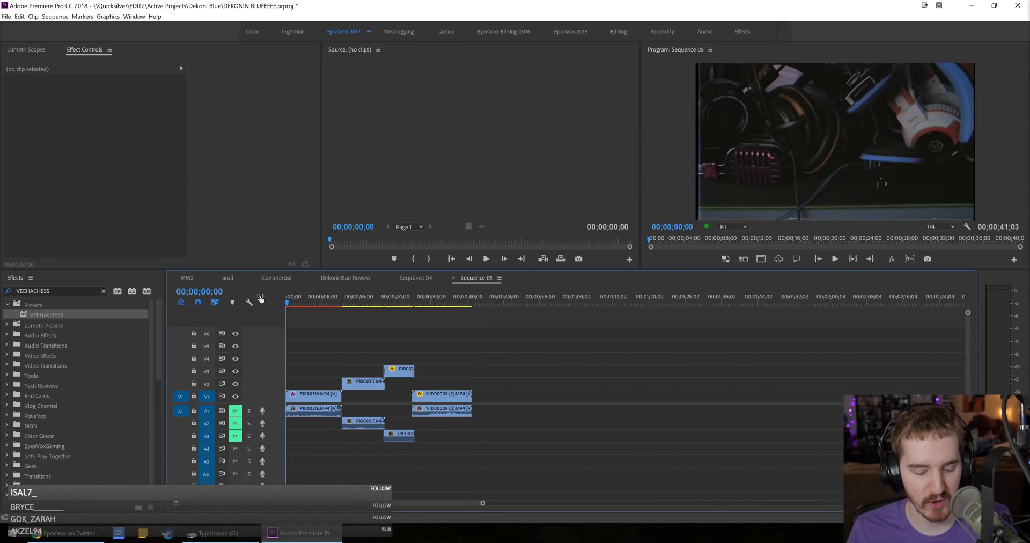
left_click_drag(289, 301, 471, 314)
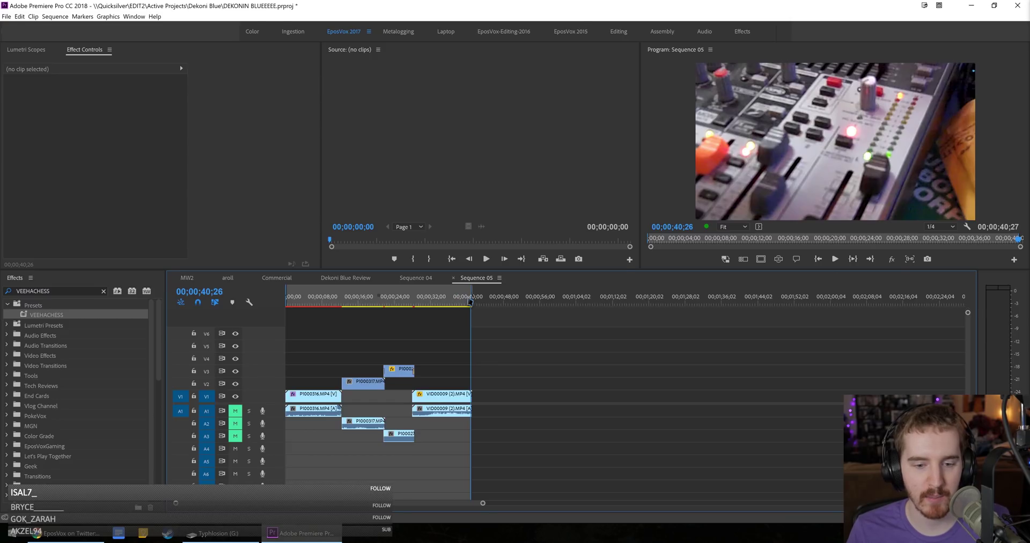
left_click(55, 17)
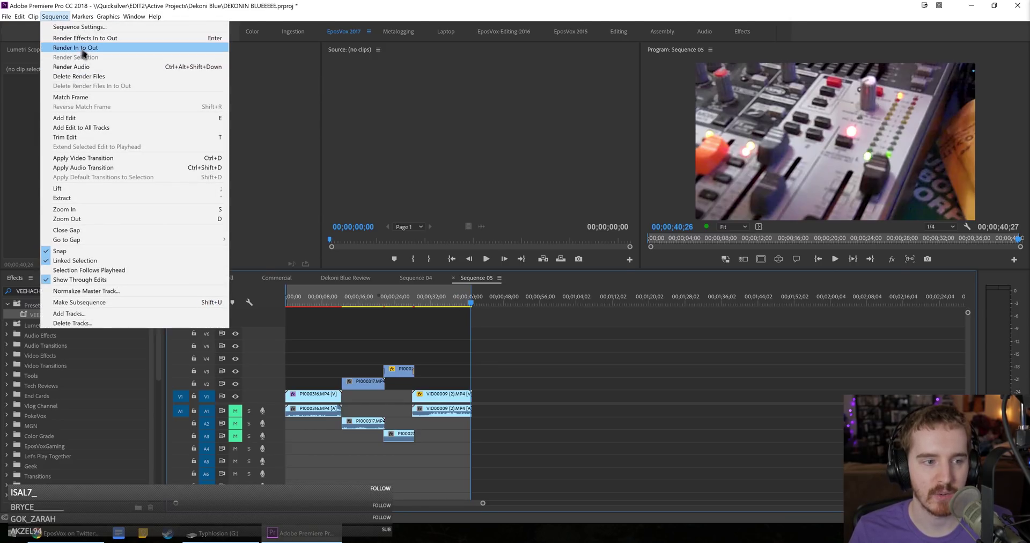
left_click(70, 48)
mouse_move(100, 12)
left_mouse_down()
mouse_move(344, 88)
mouse_move(509, 114)
left_mouse_up()
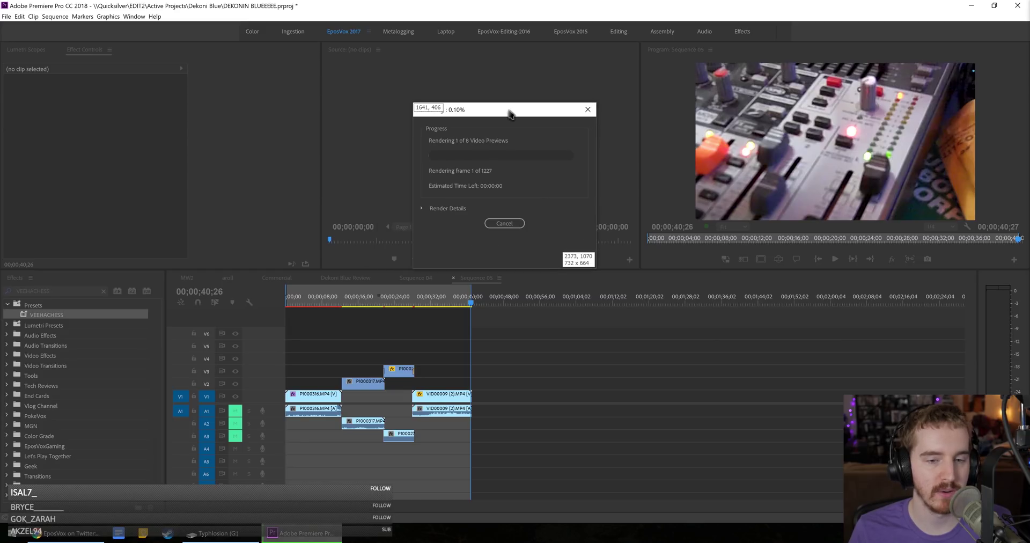
left_click(422, 208)
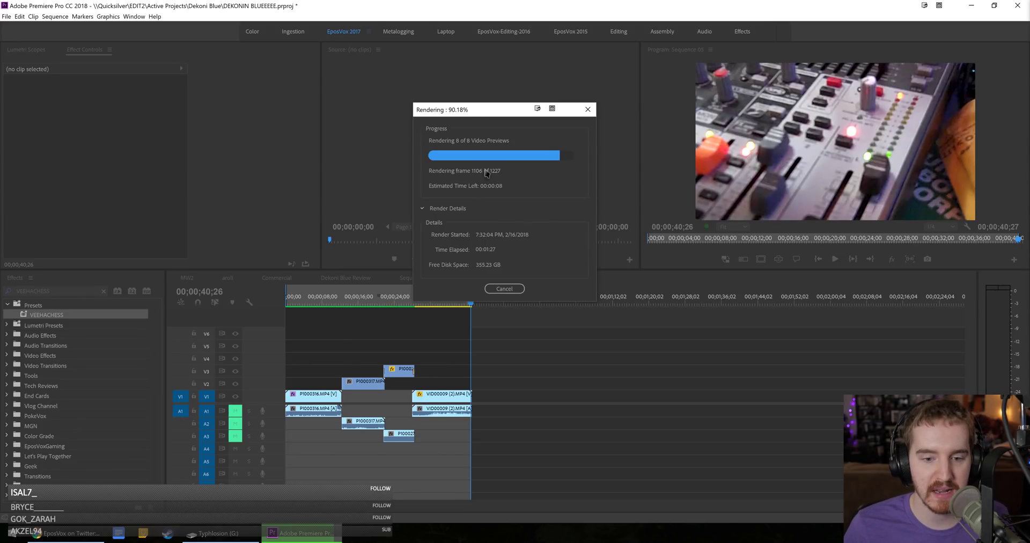
left_click_drag(474, 110, 575, 118)
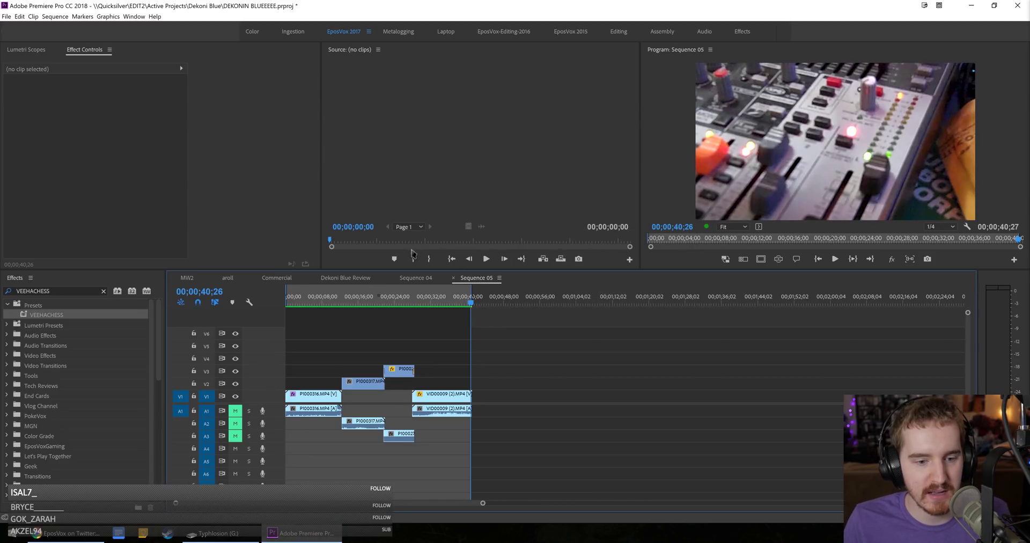
Show the Watch More end card at the end of Dekoni Blue Review and save the project.
left_click(345, 278)
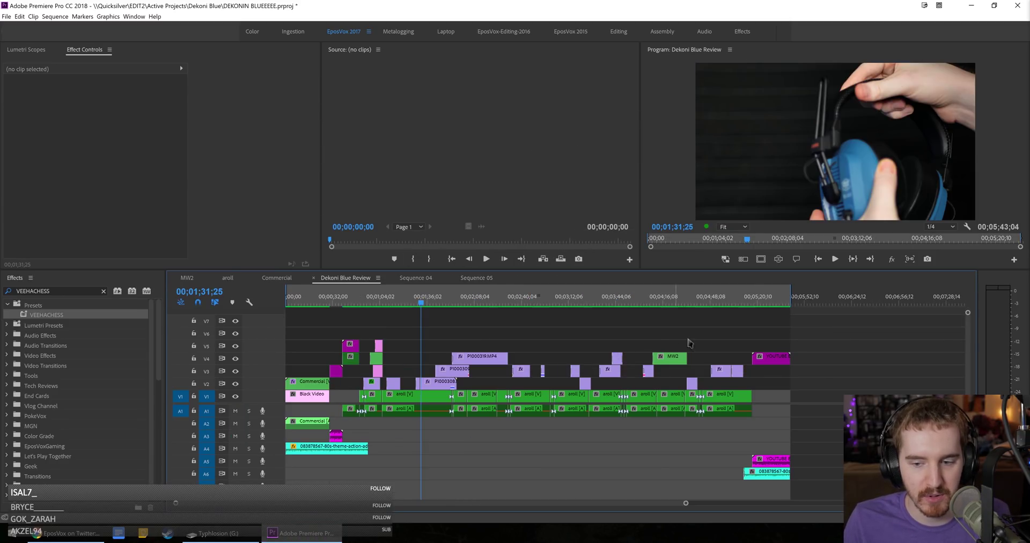
left_click(788, 303)
left_click_drag(789, 303, 790, 304)
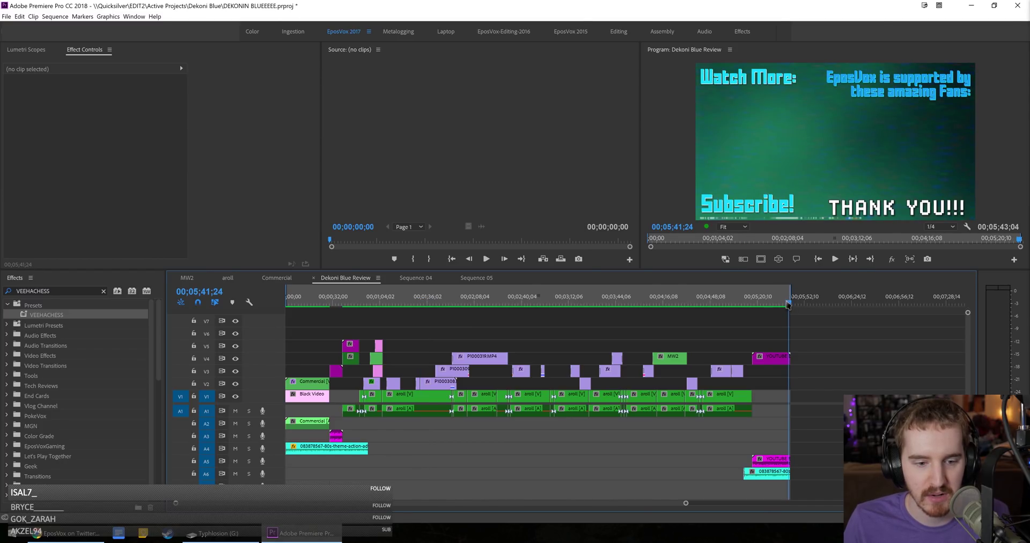
key("ctrl+s")
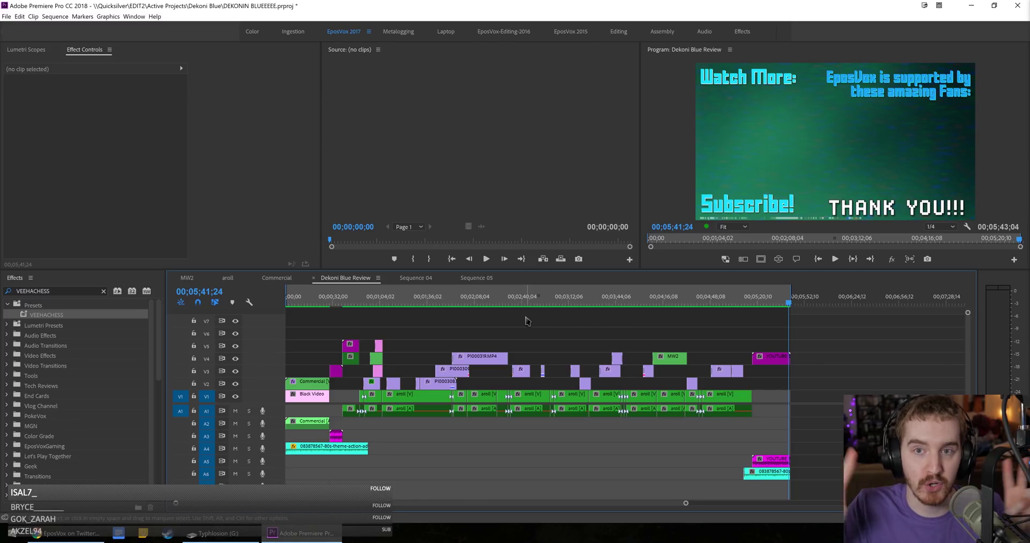
Scrub the review footage around 02;14, then bring Sequence 05 into the timeline.
left_click_drag(558, 298, 483, 299)
left_click_drag(545, 316, 440, 313)
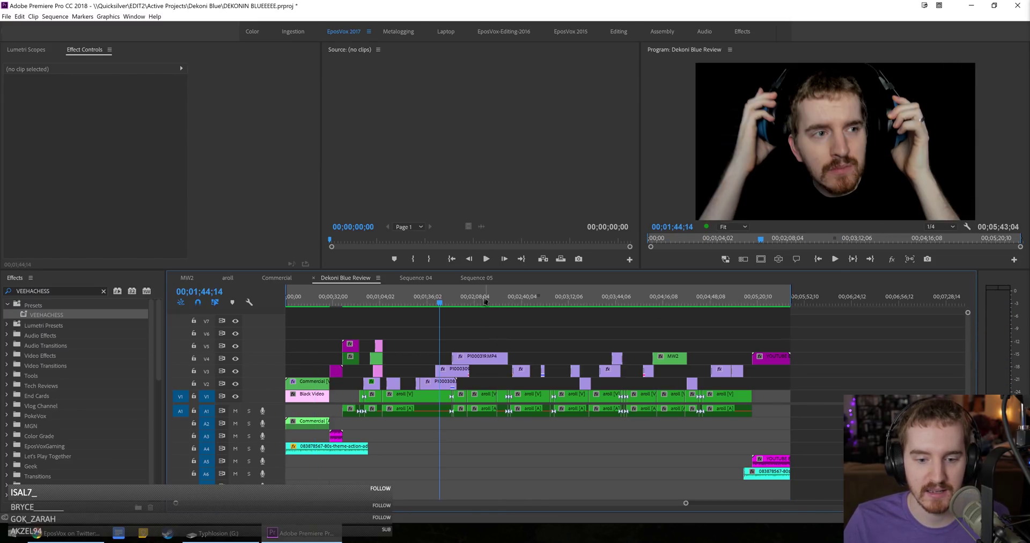
left_click(475, 278)
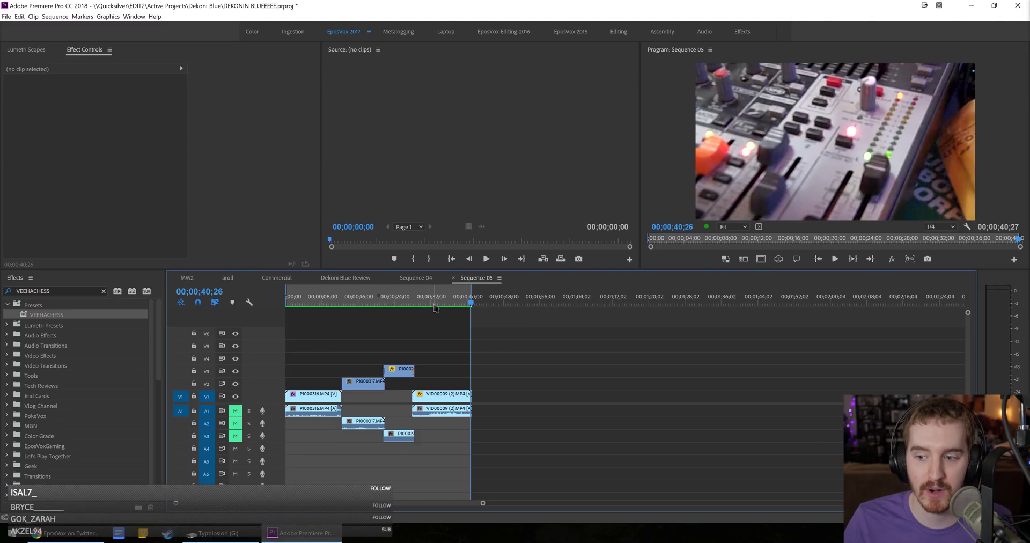
Set playback resolution to Full, scrub and play Sequence 05, then bring up Export Settings.
left_click(941, 226)
left_click(938, 230)
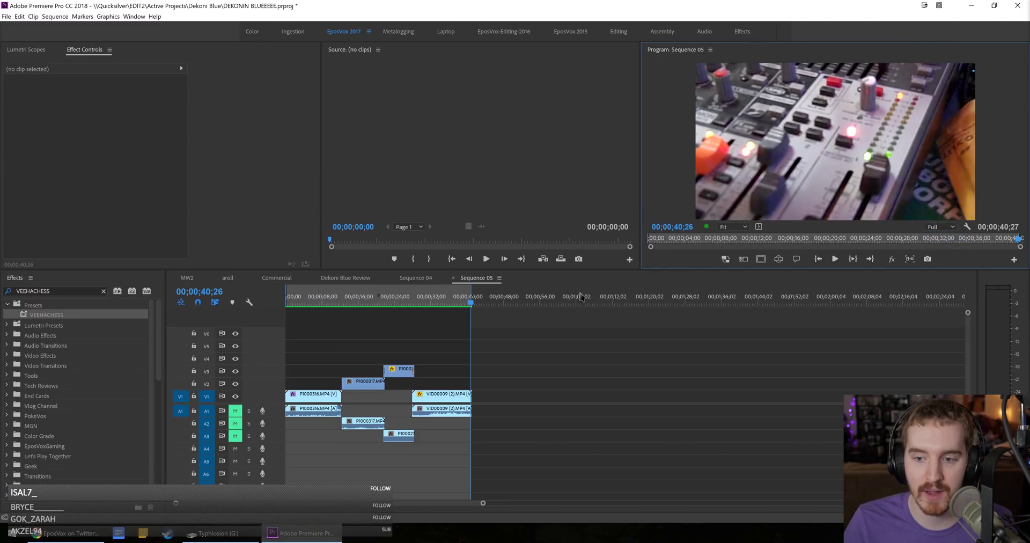
left_click_drag(450, 299, 337, 309)
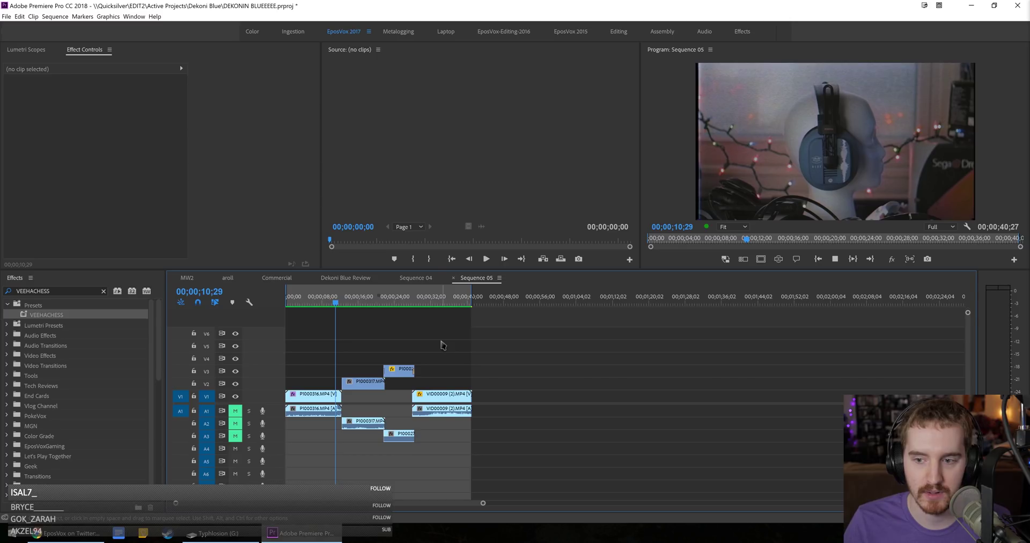
key("space")
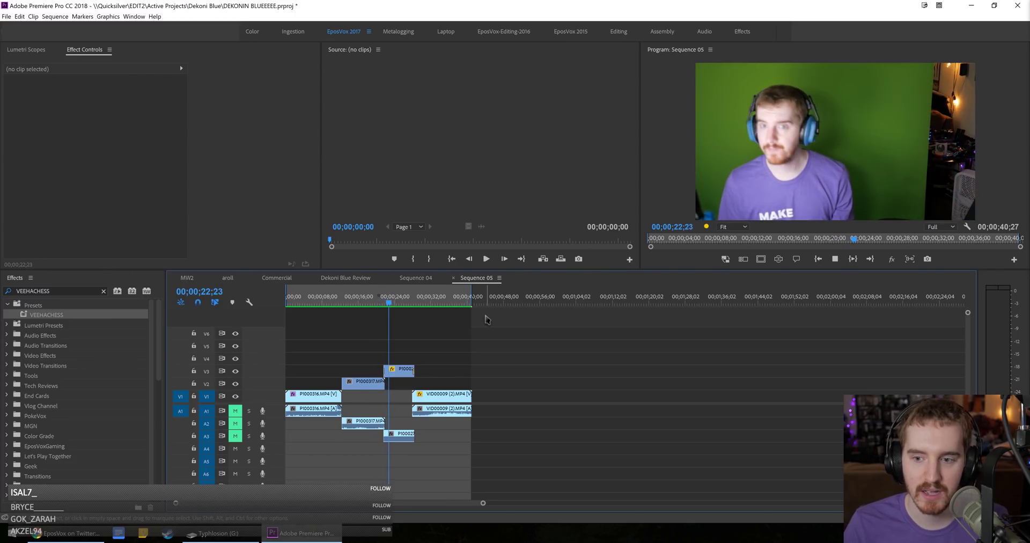
key("space")
left_click_drag(391, 306, 309, 316)
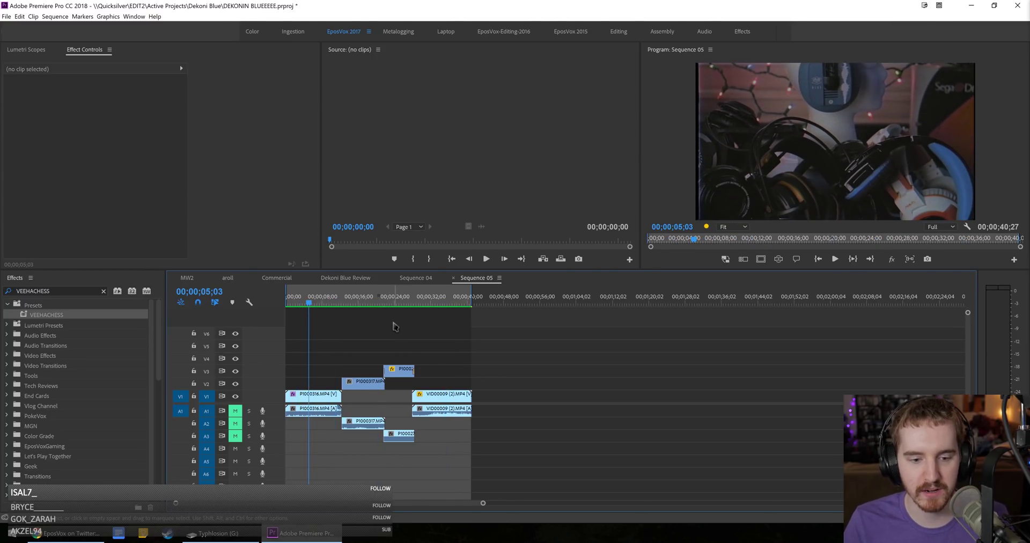
key("ctrl+m")
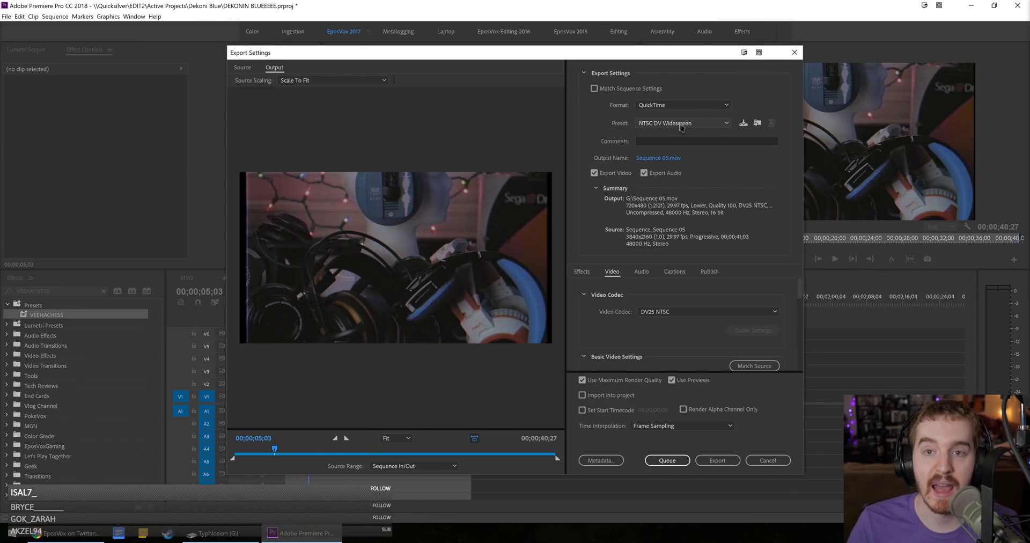
Keep QuickTime as the export format and choose the GoPro CineForm YUV 10-bit preset.
left_click(680, 124)
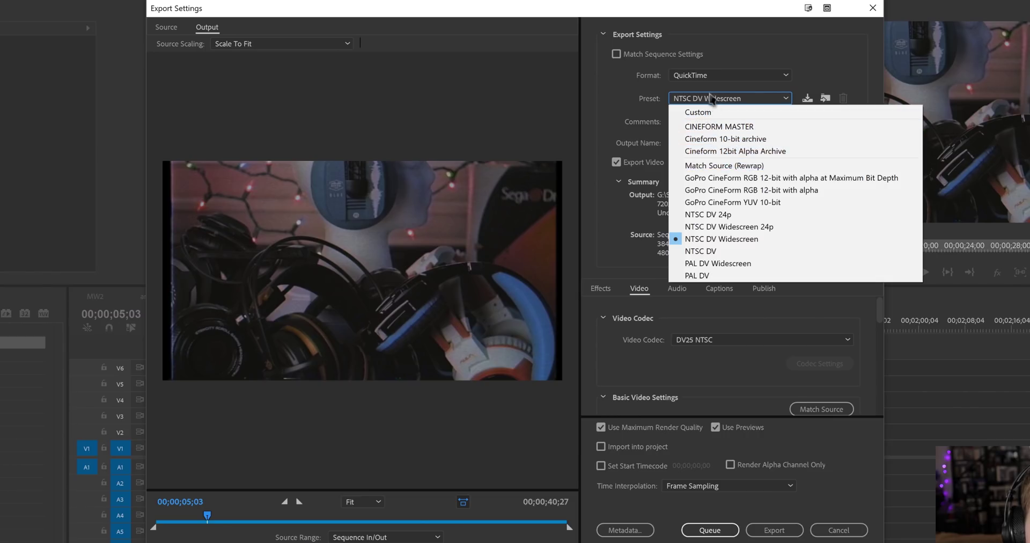
left_click(667, 104)
left_click(708, 74)
left_click(729, 98)
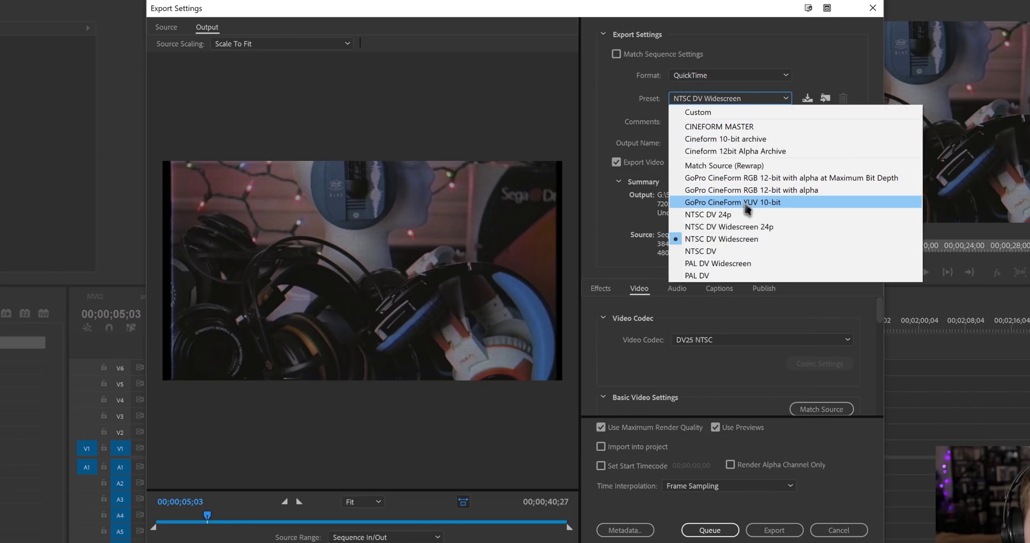
left_click(745, 202)
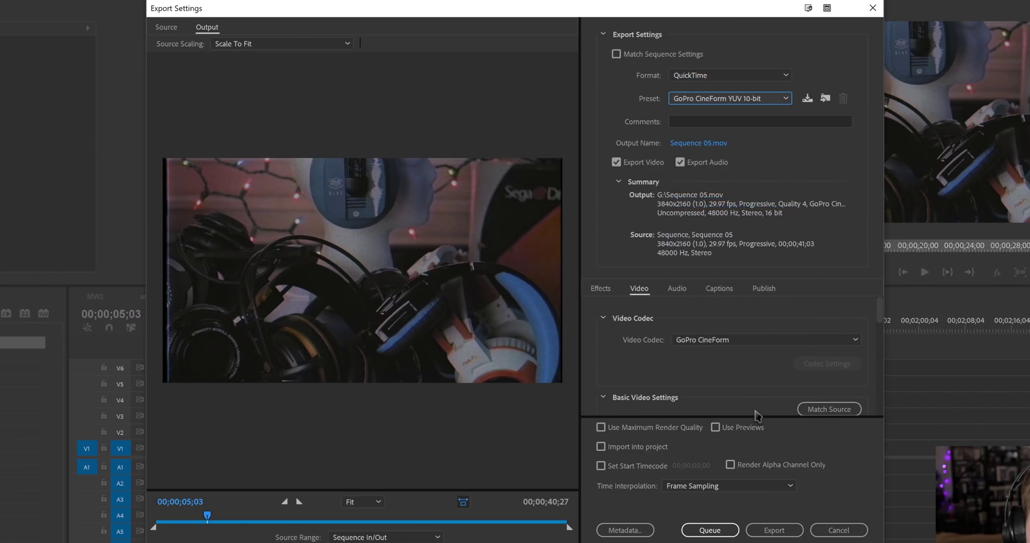
Lower the export quality to 4, enable Use Previews, and start the export.
scroll(879, 322, "down", 3)
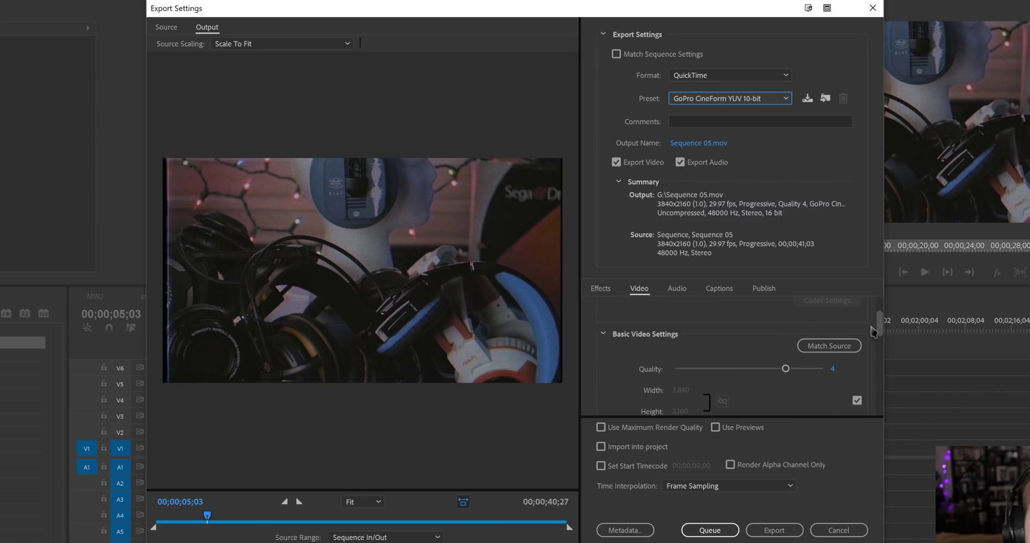
left_click_drag(784, 373, 780, 369)
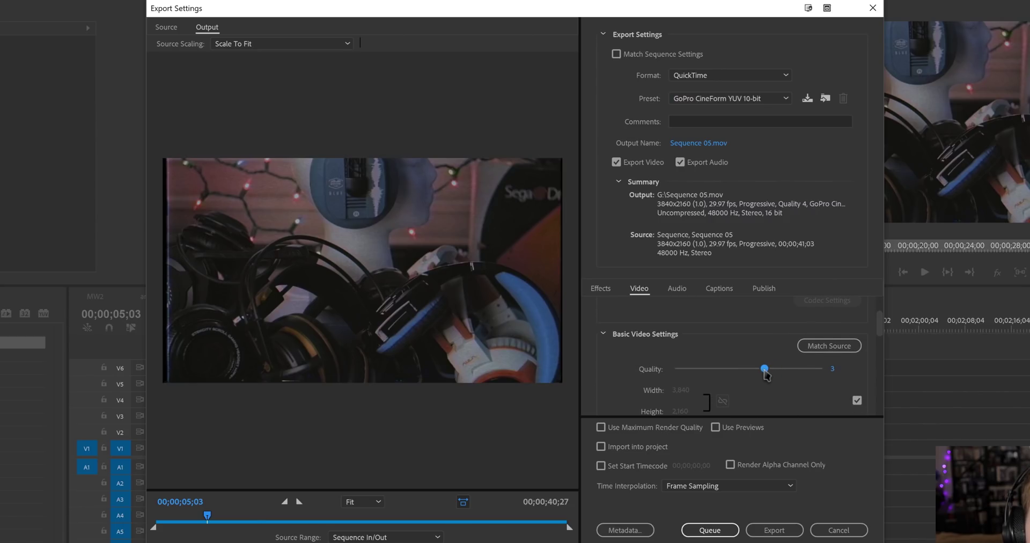
left_click_drag(764, 370, 764, 372)
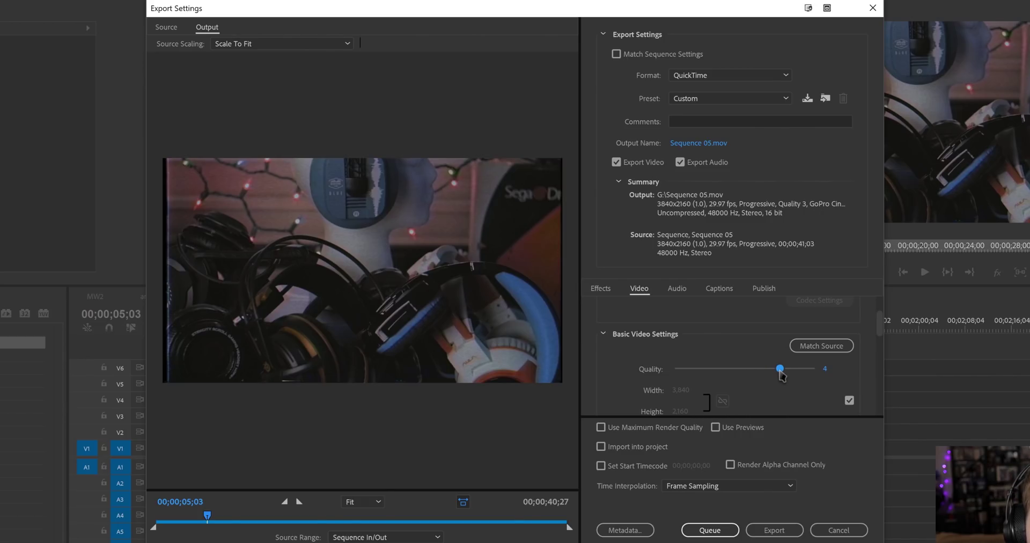
mouse_move(819, 371)
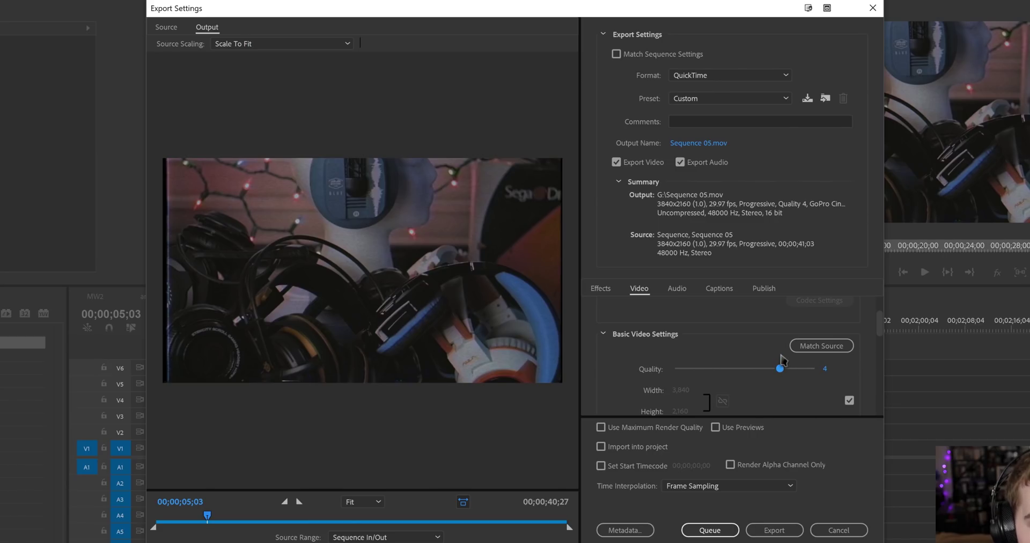
mouse_move(774, 368)
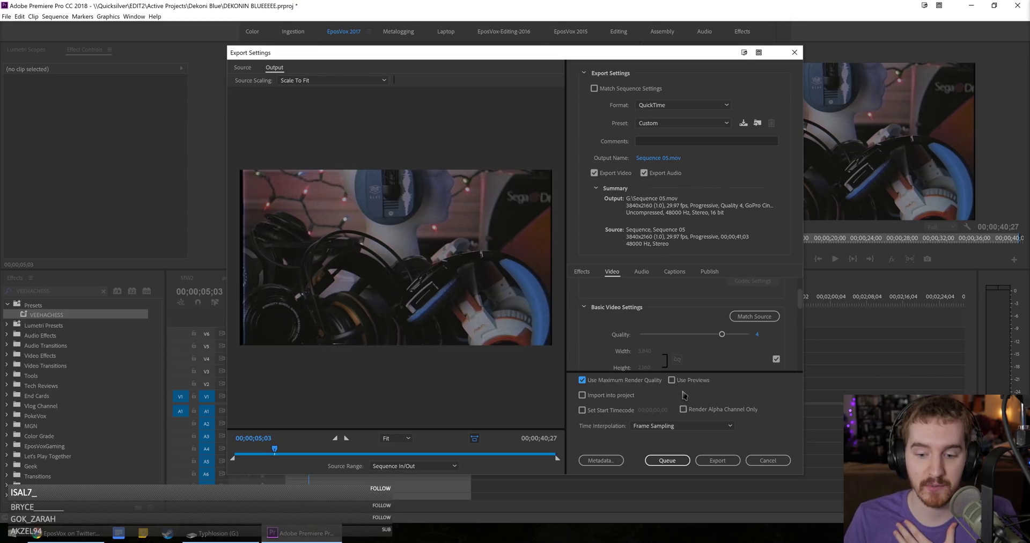
mouse_move(683, 385)
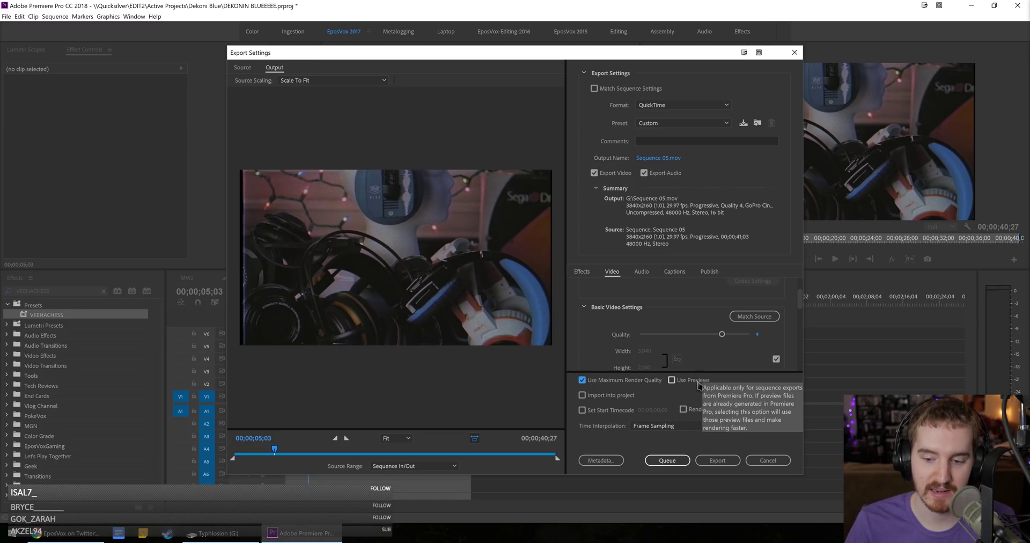
left_click(698, 381)
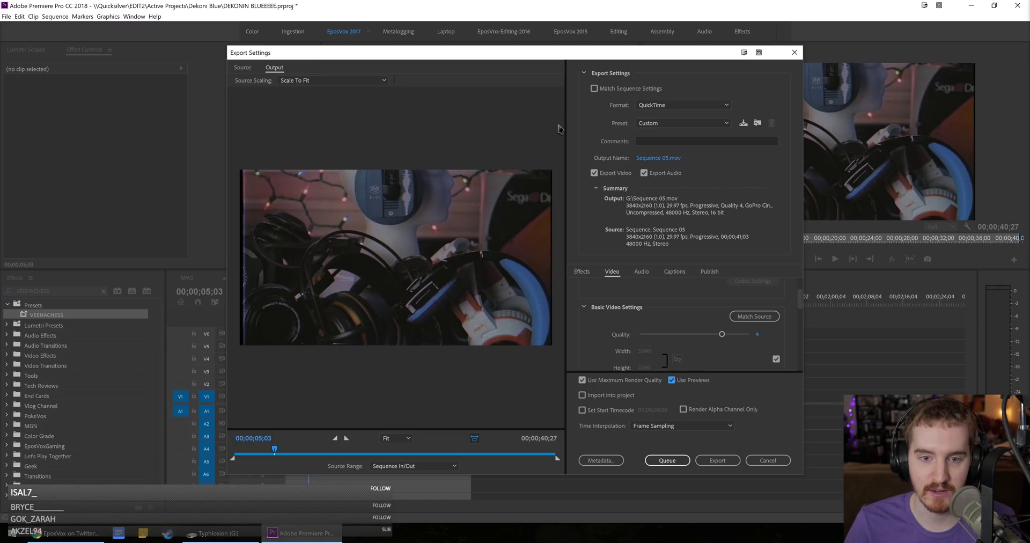
left_click(713, 460)
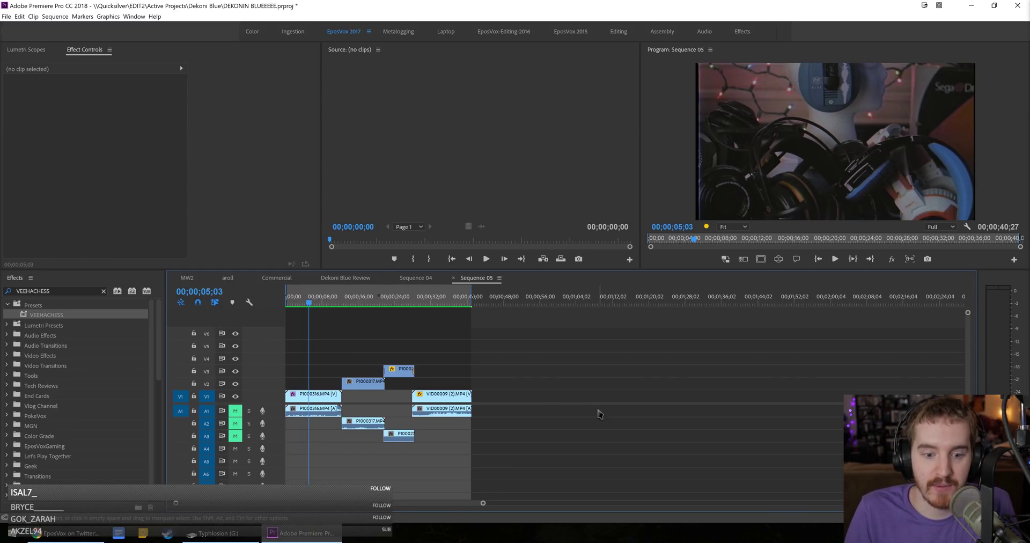
After the CineForm export finishes, move the playhead to Sequence 05's 26-second mark.
left_click(408, 294)
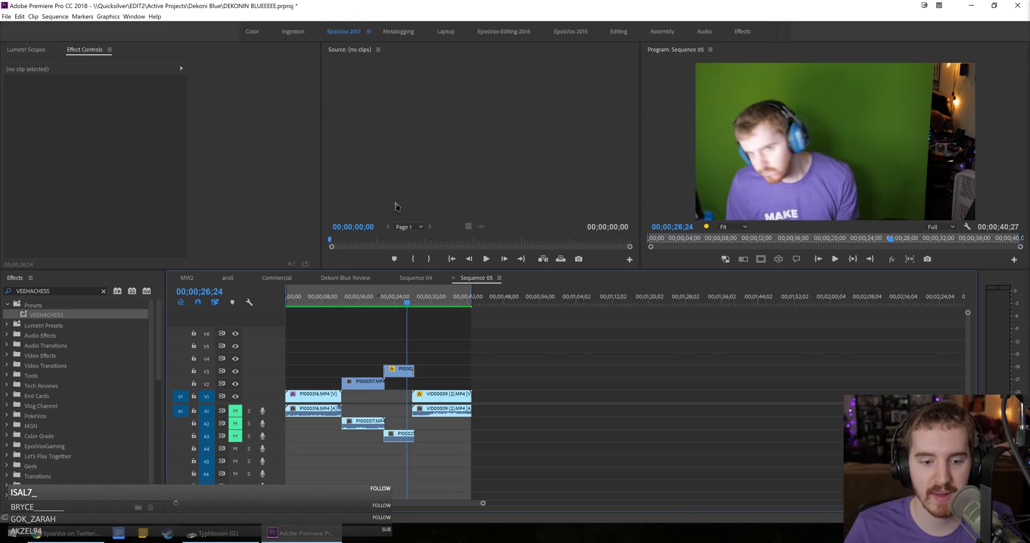
left_click_drag(389, 301, 375, 301)
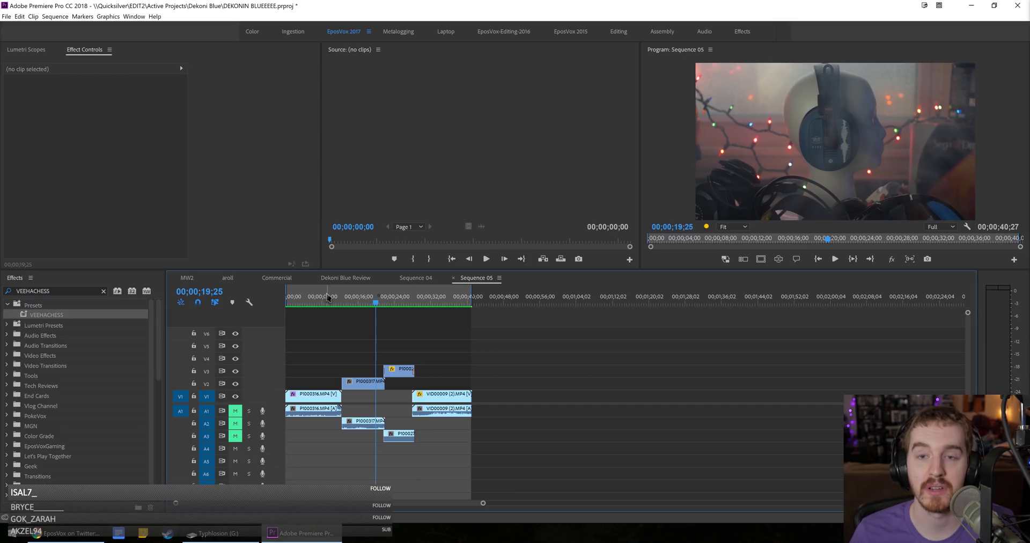
Show Dekoni Blue Review at its 40-second mark, then zoom out to the full sequence.
left_click(356, 279)
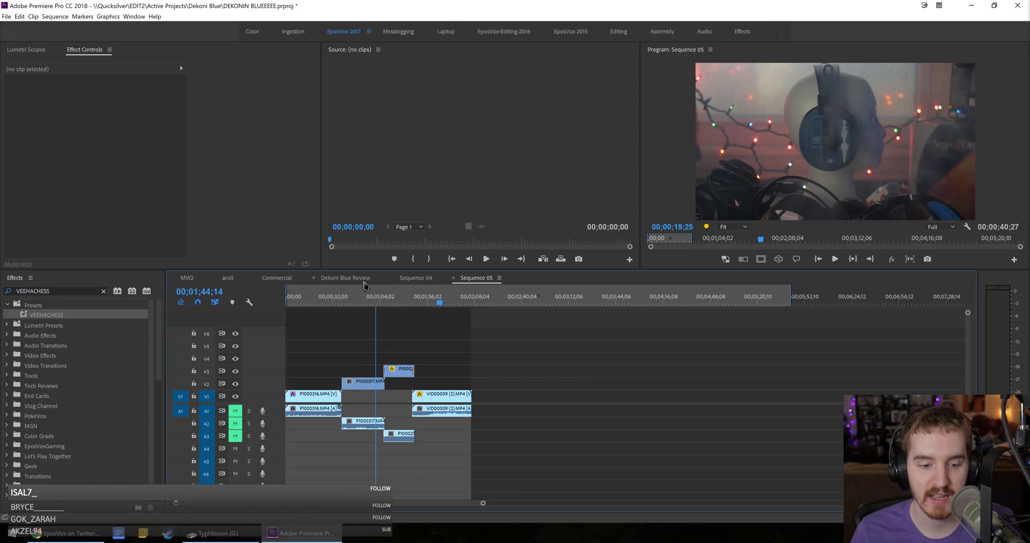
left_click(347, 304)
key("equal")
key("equal")
key("equal")
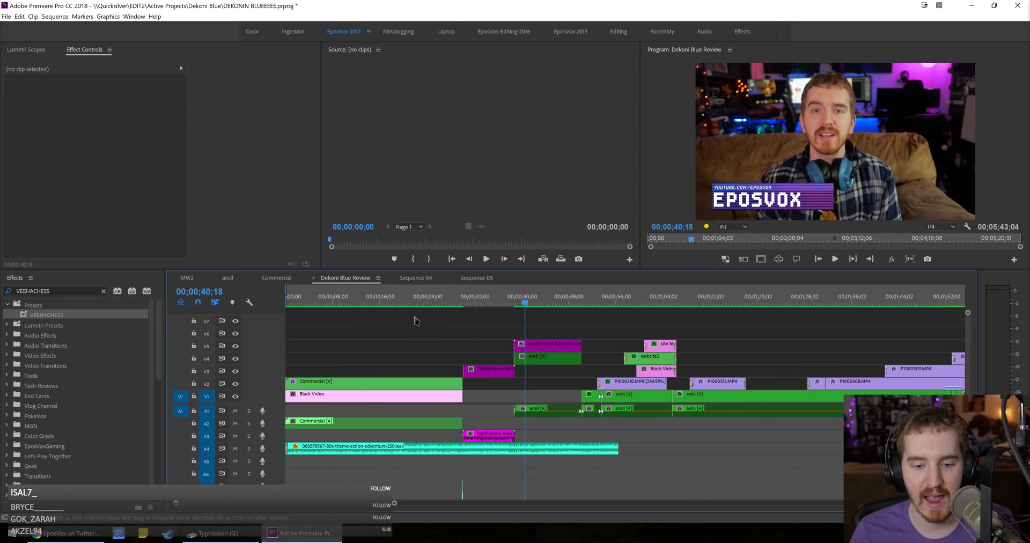
scroll(560, 346, "down", 4)
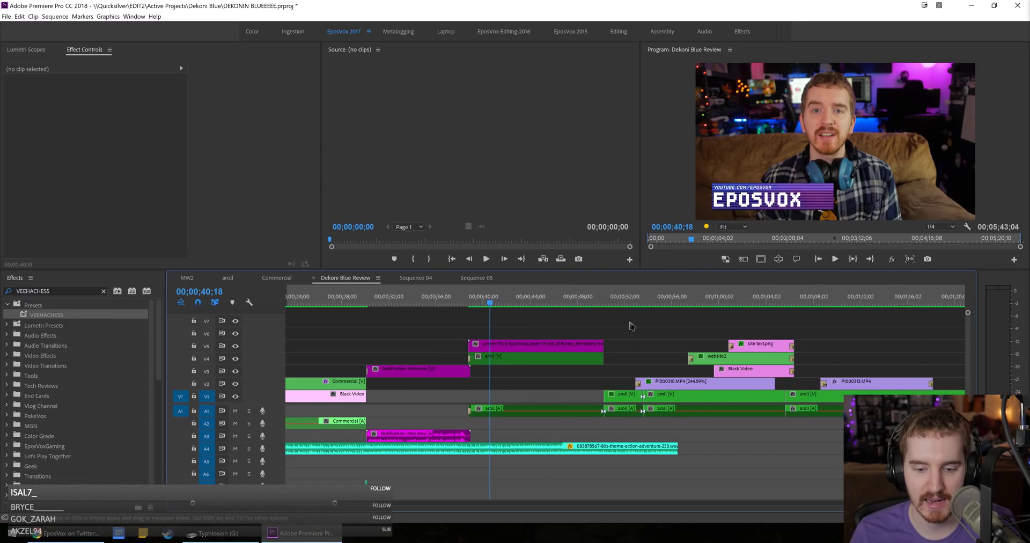
key("minus")
key("minus")
key("minus")
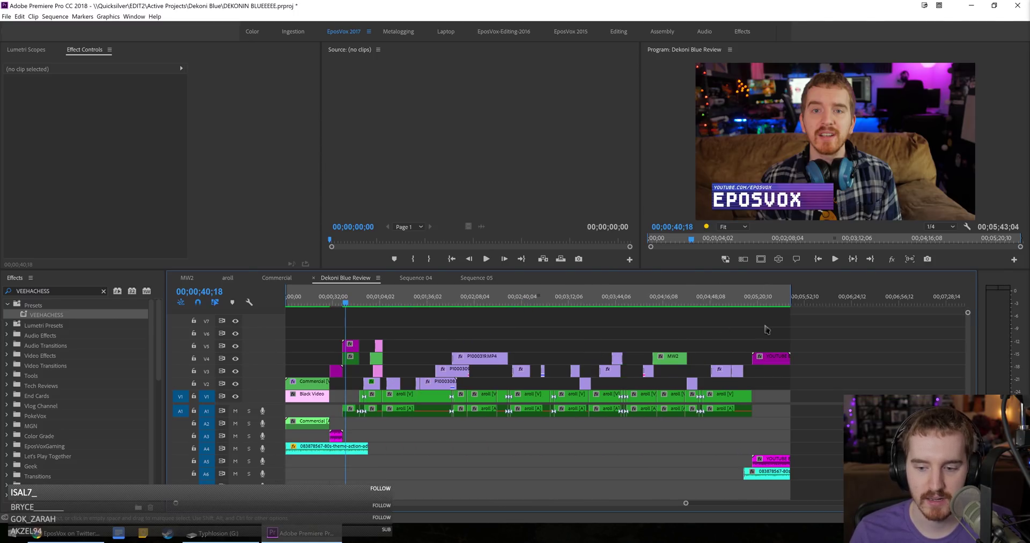
Alt-drag a copy of the end card onto V1 after the sequence end and zoom in.
left_click(768, 299)
key("equal")
key("equal")
key("equal")
key("ctrl+z")
key("ctrl+z")
key("ctrl+z")
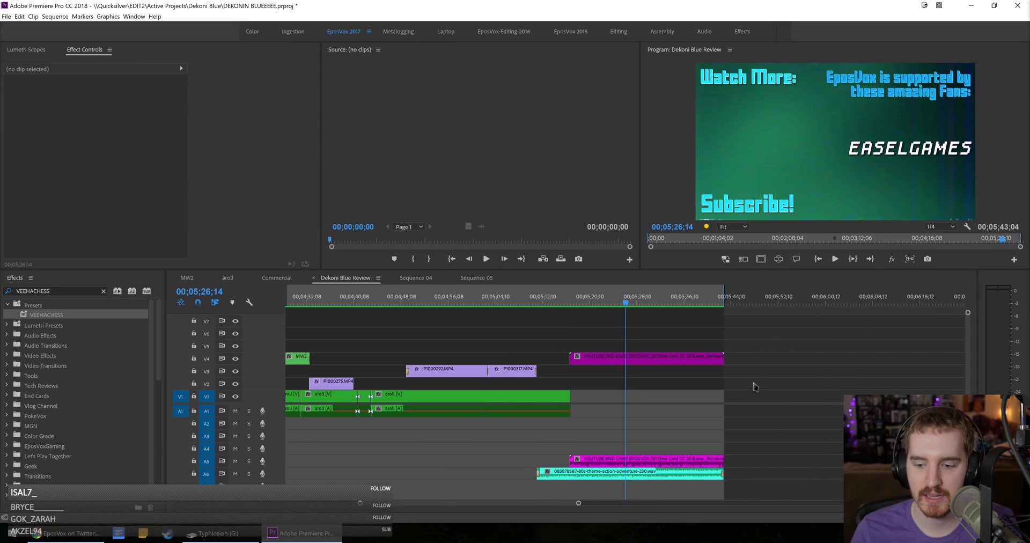
left_click_drag(753, 388, 730, 394)
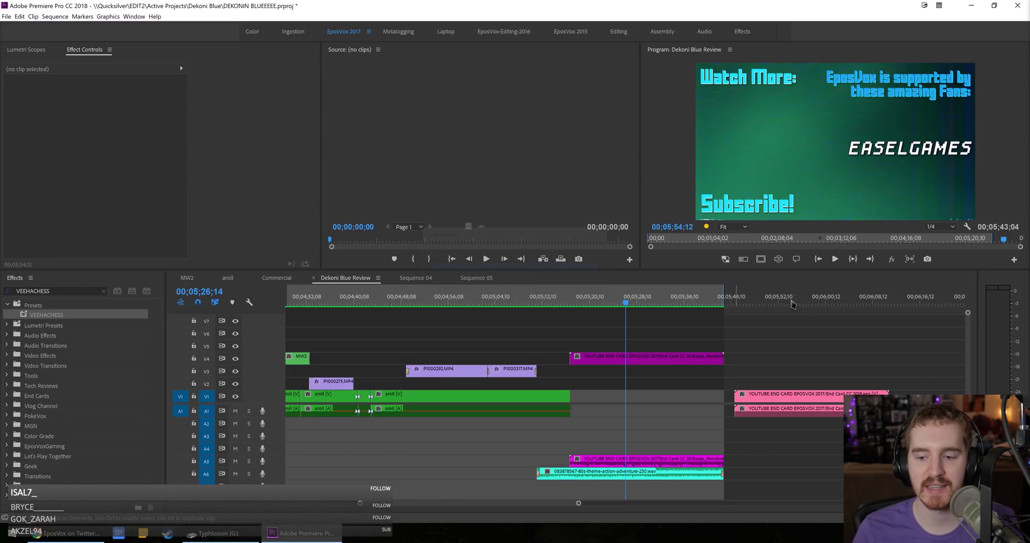
key("=")
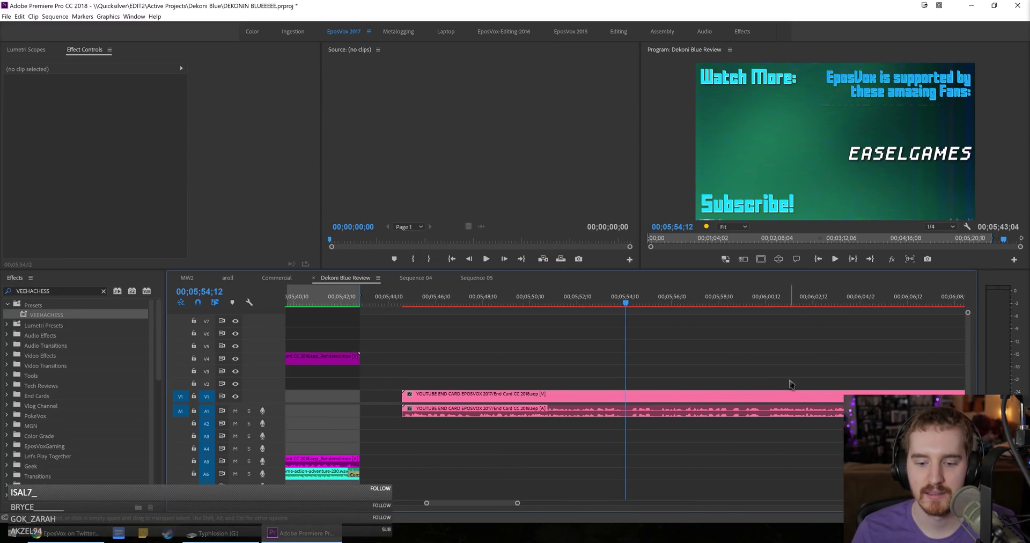
Render and Replace the end-card copy using the GoPro CineForm YUV 10-bit QuickTime preset.
right_click(706, 397)
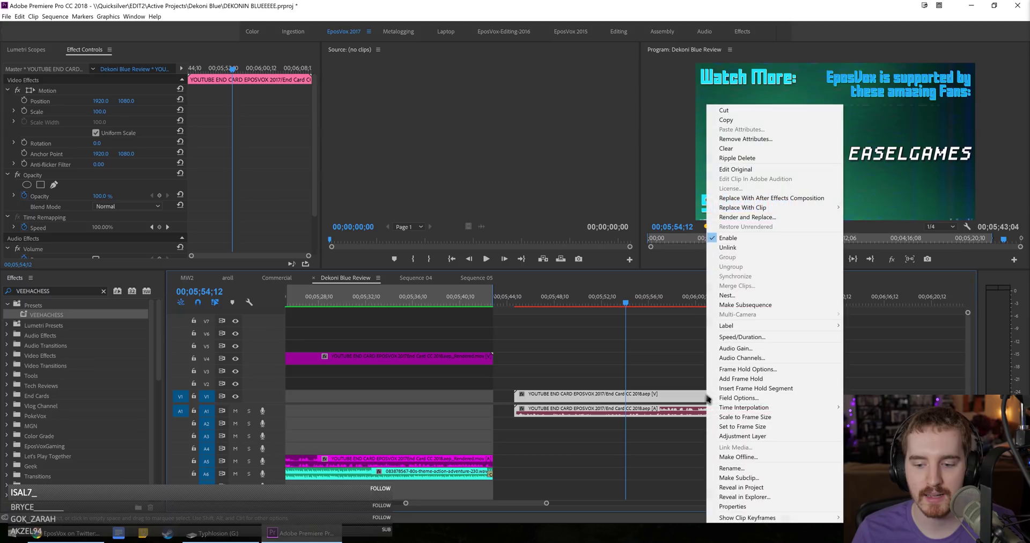
left_click(747, 216)
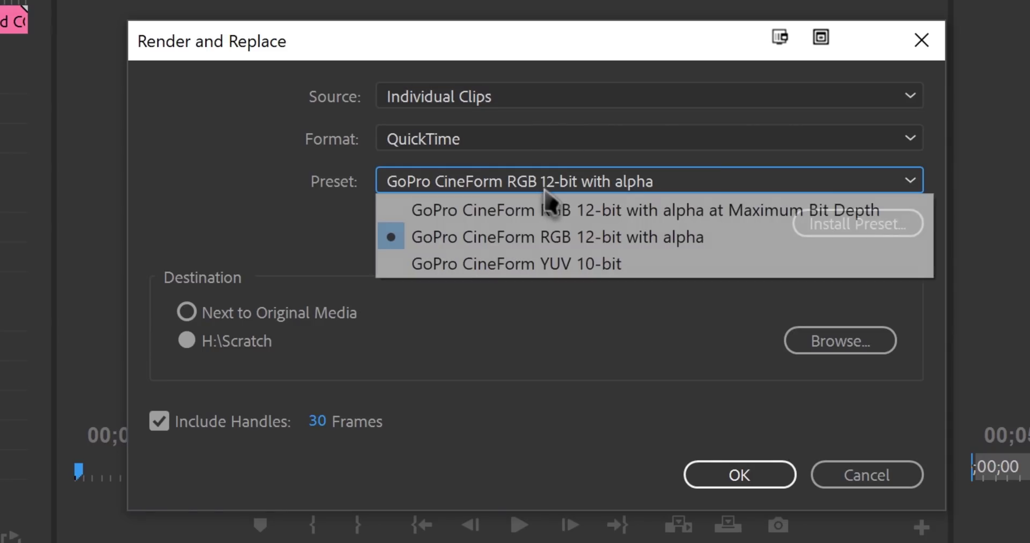
left_click(547, 263)
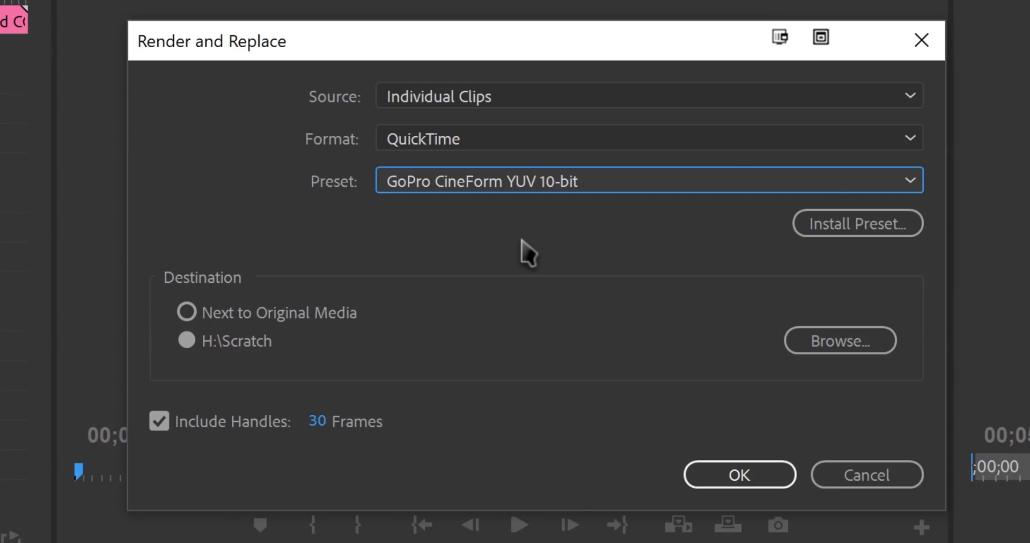
left_click(544, 185)
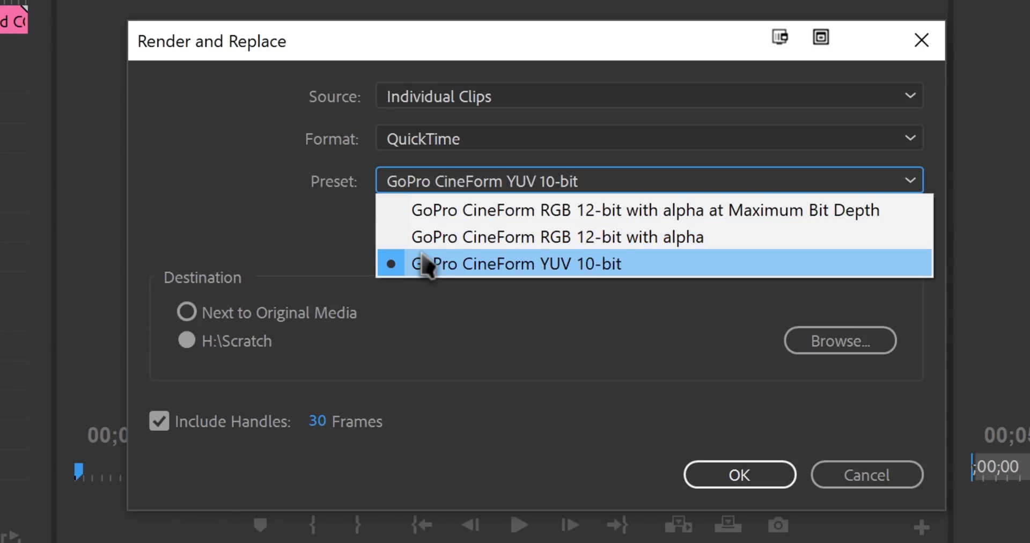
left_click(199, 208)
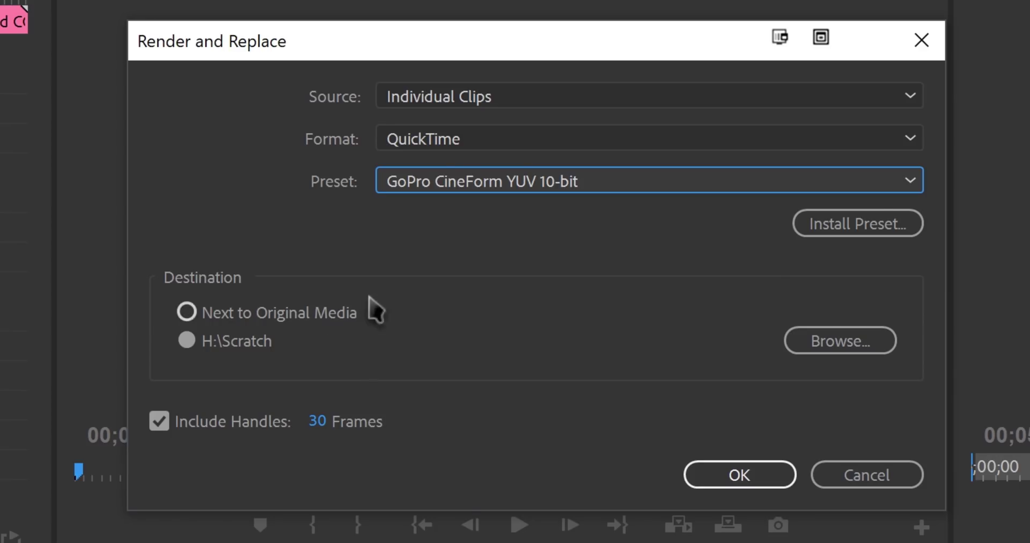
left_click(758, 479)
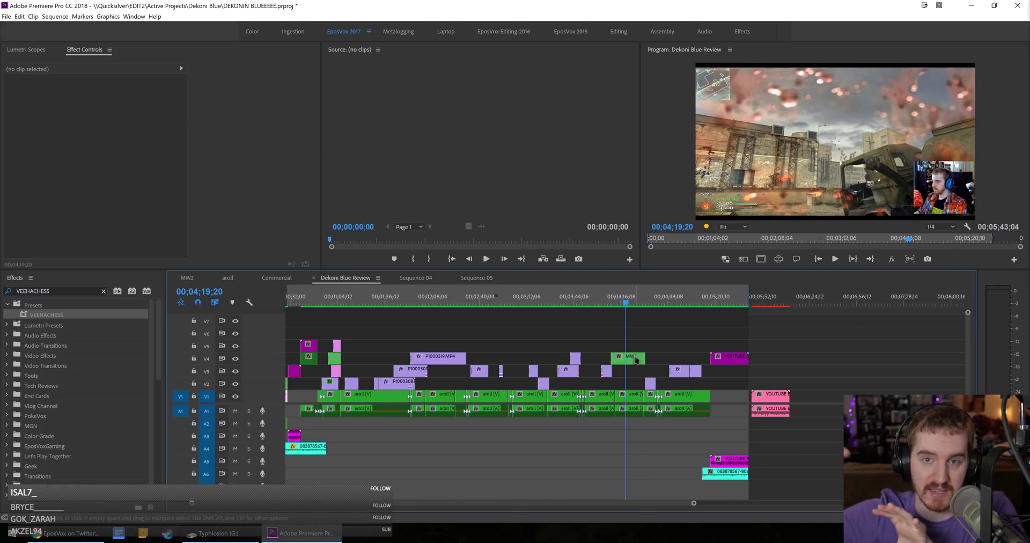
Check the MW2 clip's options, dismiss the menu, deselect the clip, and fit the whole sequence.
right_click(636, 360)
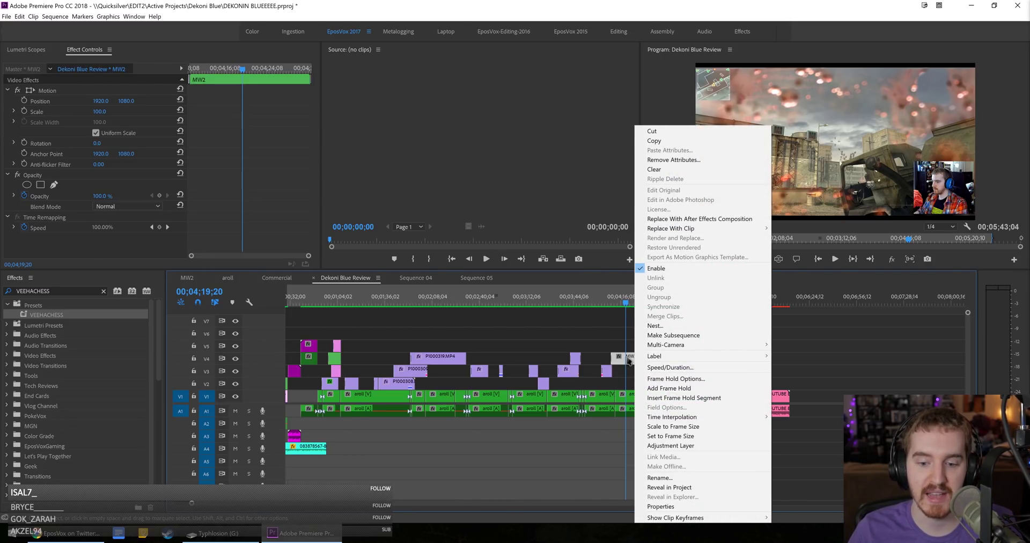
left_click(629, 361)
key("equal")
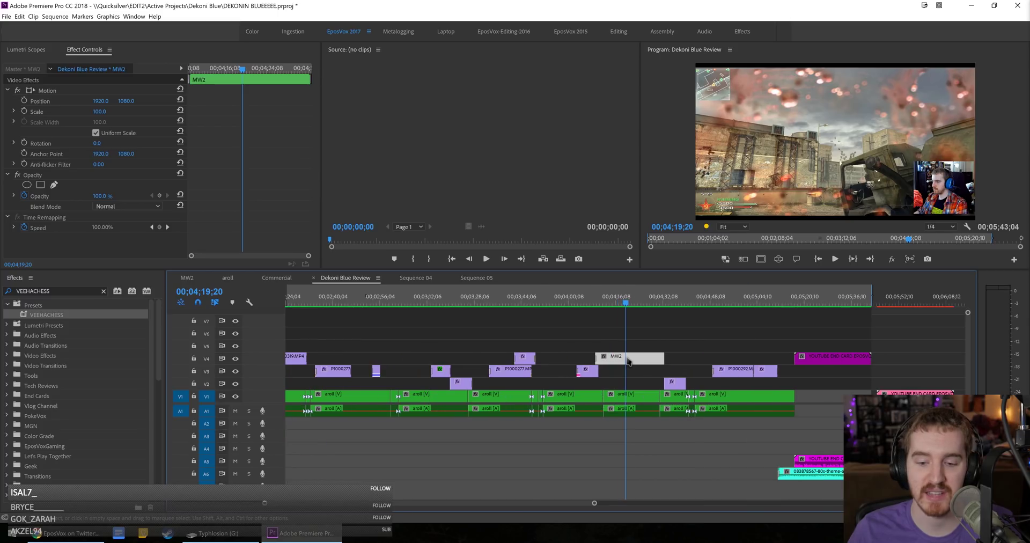
left_click(660, 330)
key("backslash")
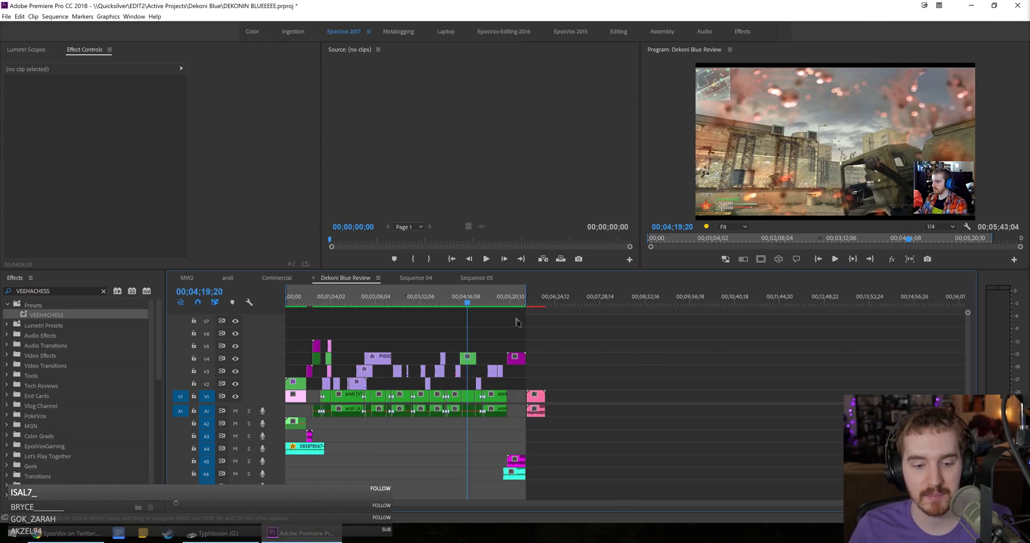
key("ctrl+n")
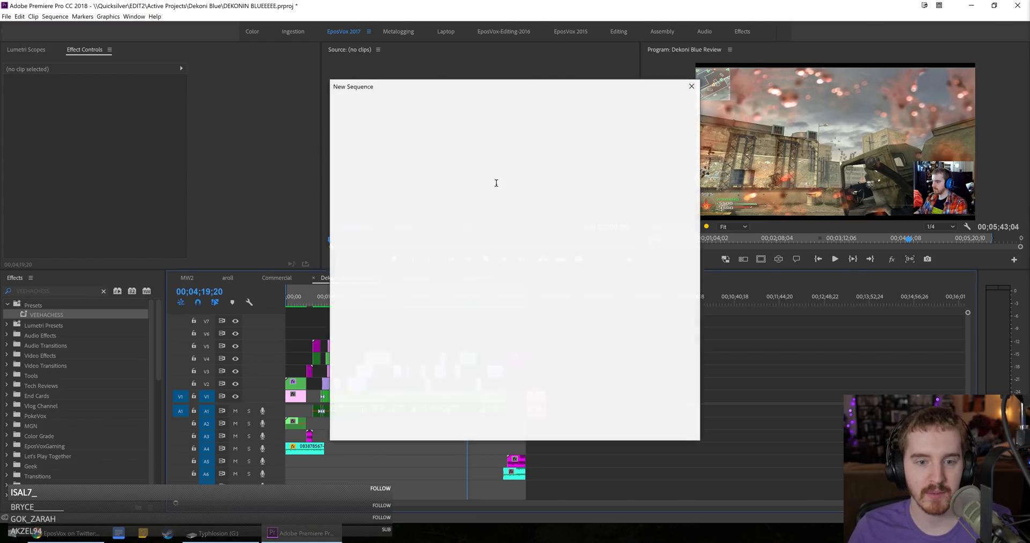
left_click(412, 108)
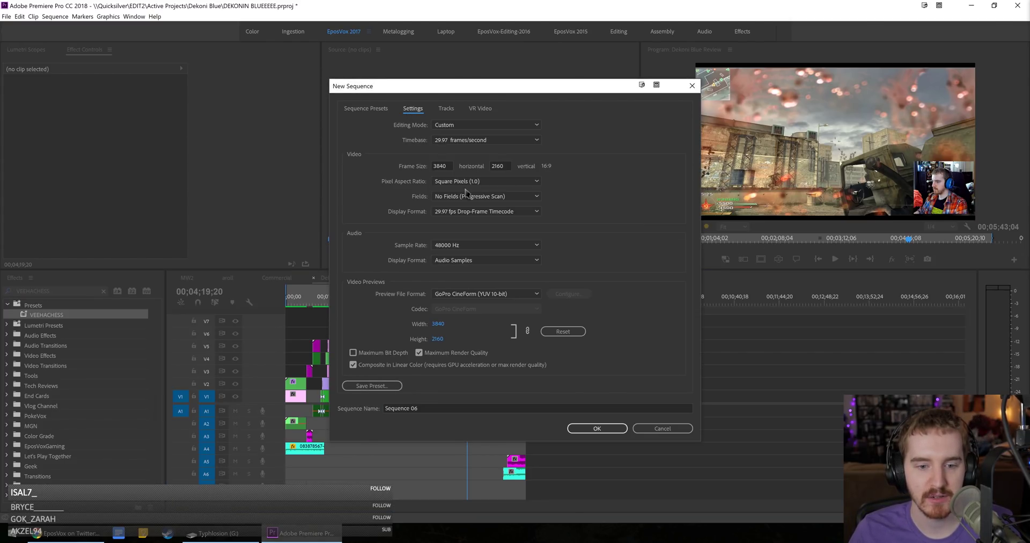
left_click(520, 294)
left_click(520, 295)
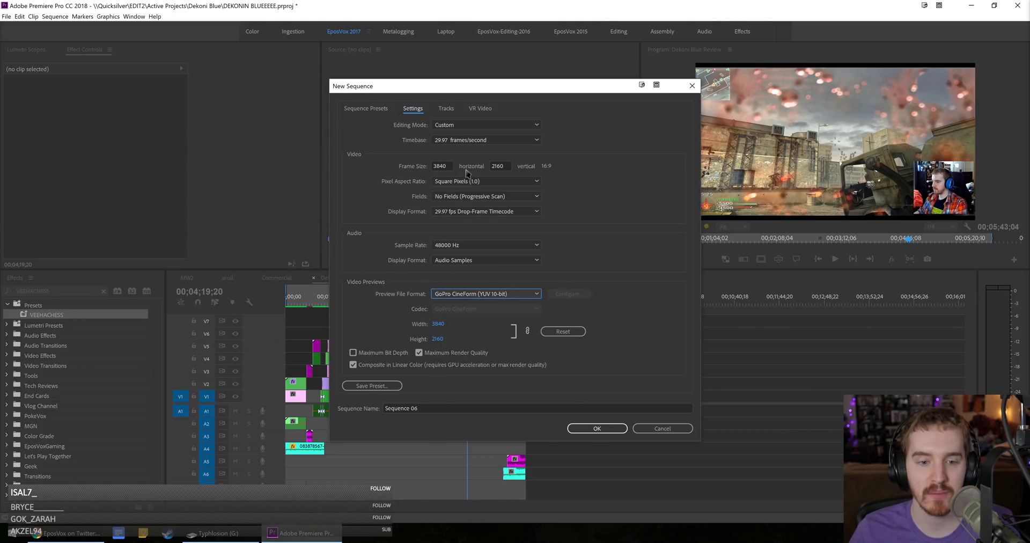
double_click(440, 166)
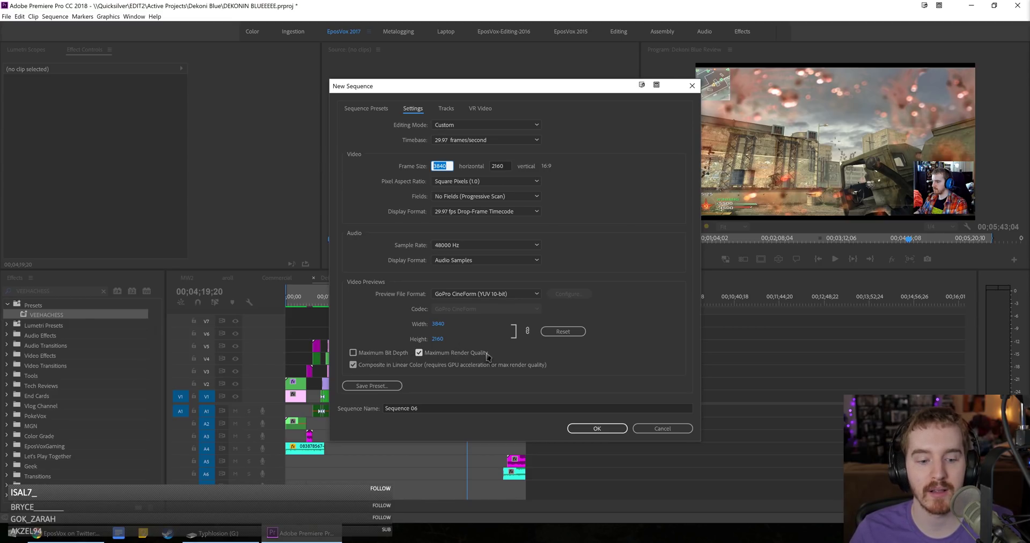
left_click(661, 428)
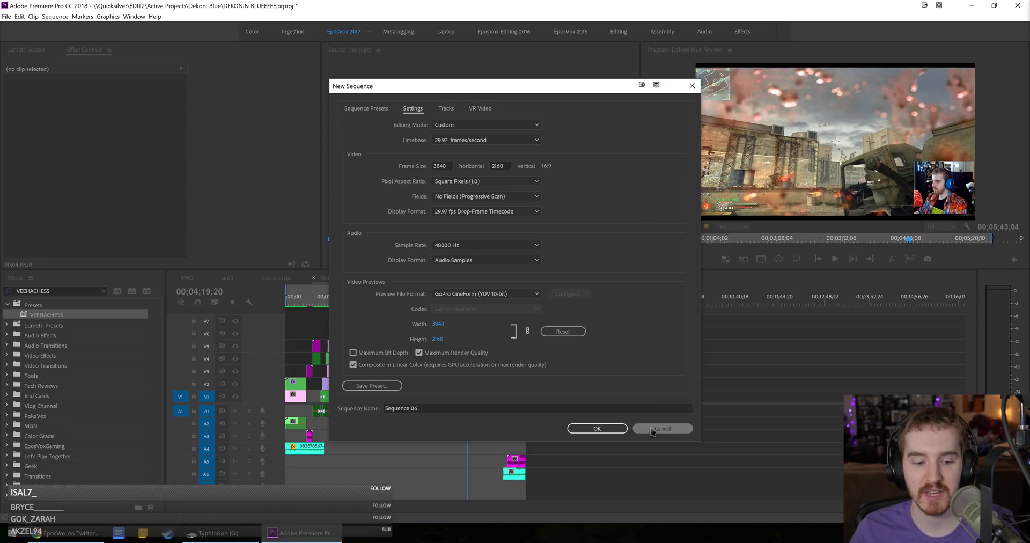
left_click(521, 300)
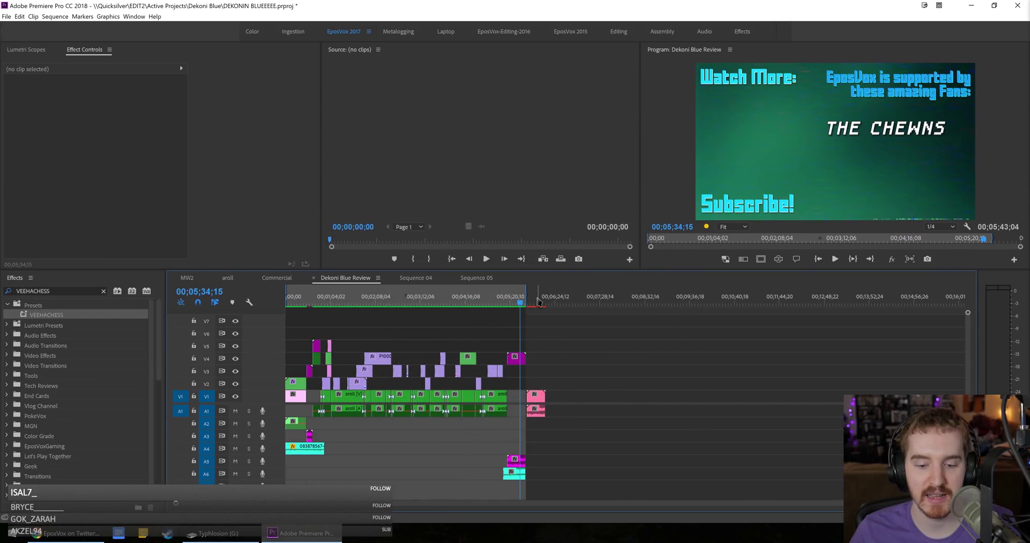
left_click(538, 301)
key("equal")
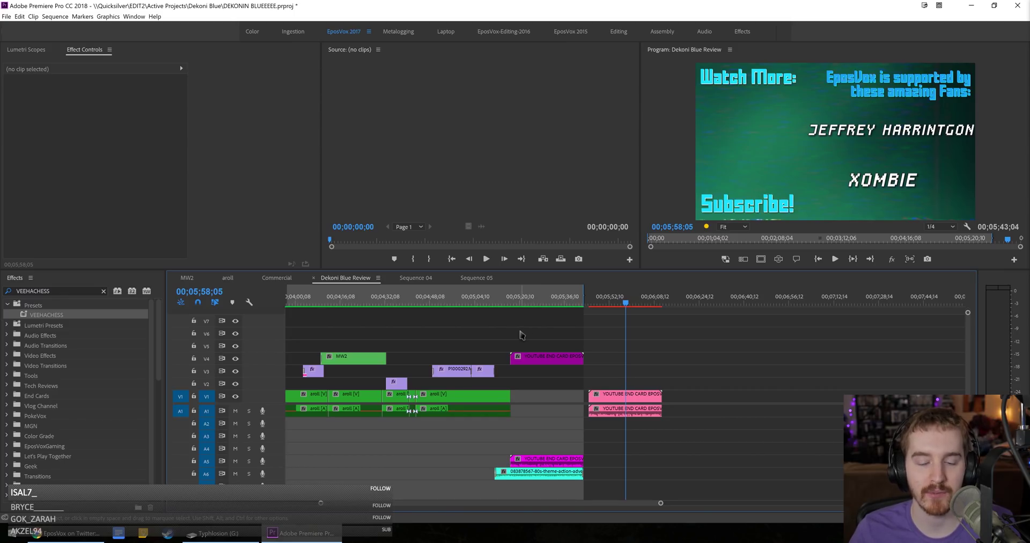
left_click(347, 302)
key("equal")
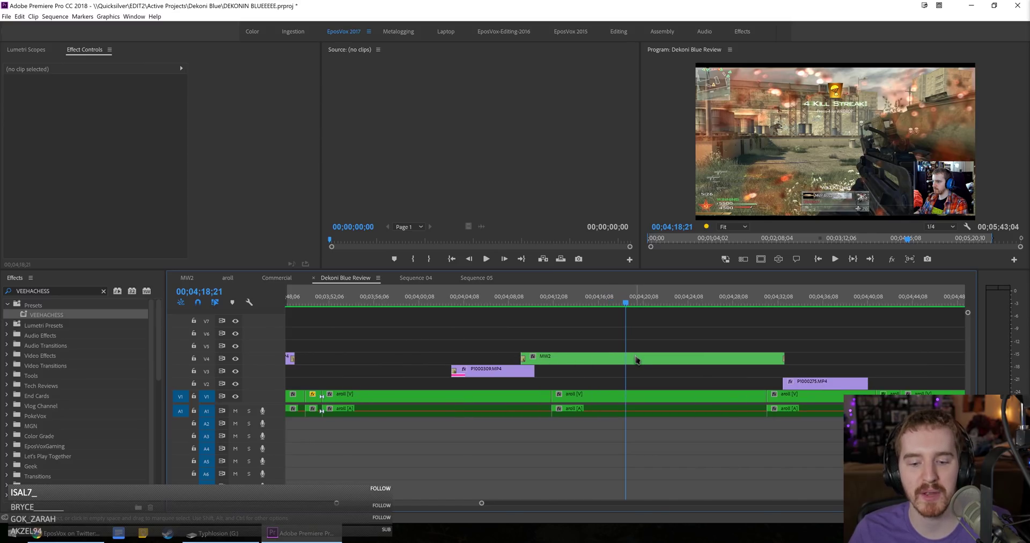
left_click(638, 363)
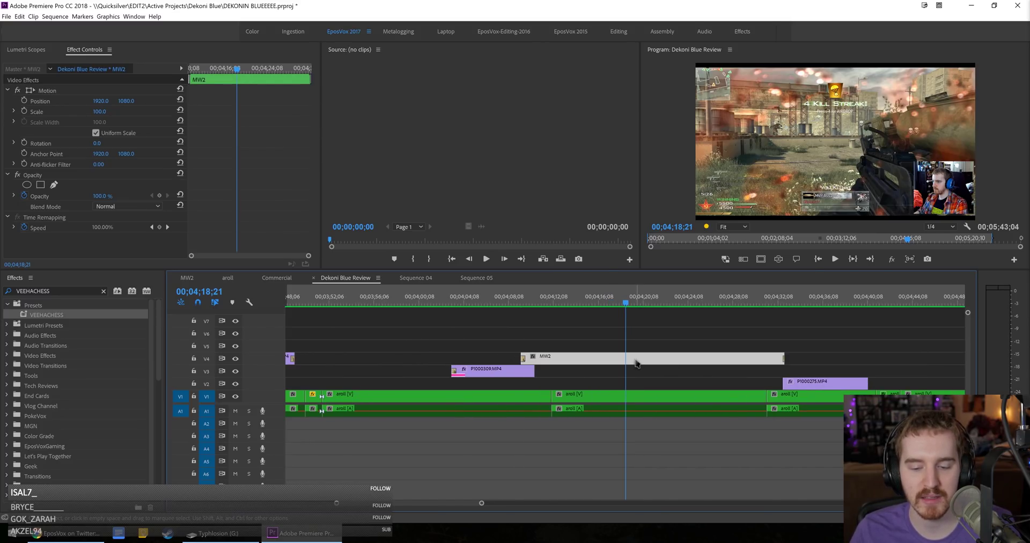
double_click(637, 363)
left_click(595, 361)
key("ctrl+m")
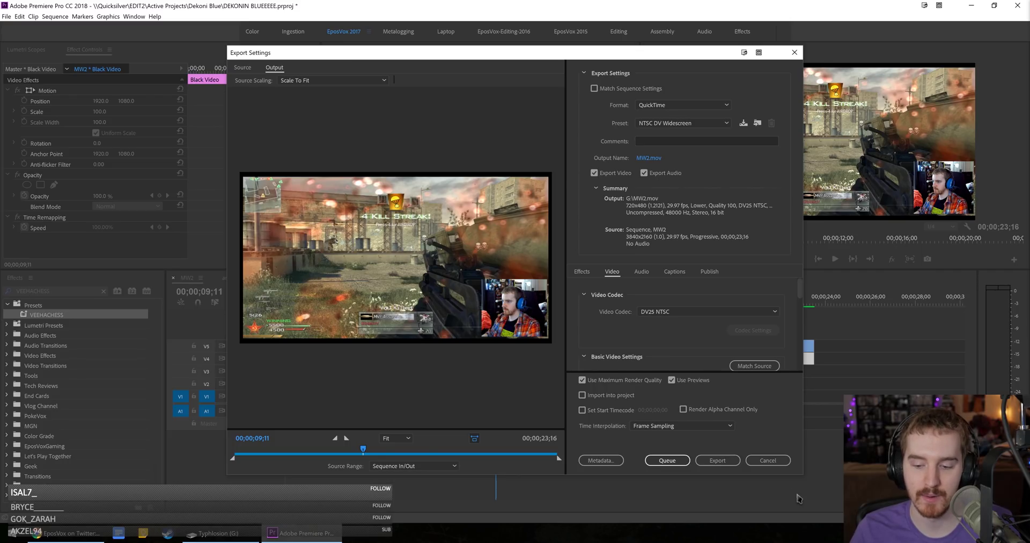
left_click(768, 460)
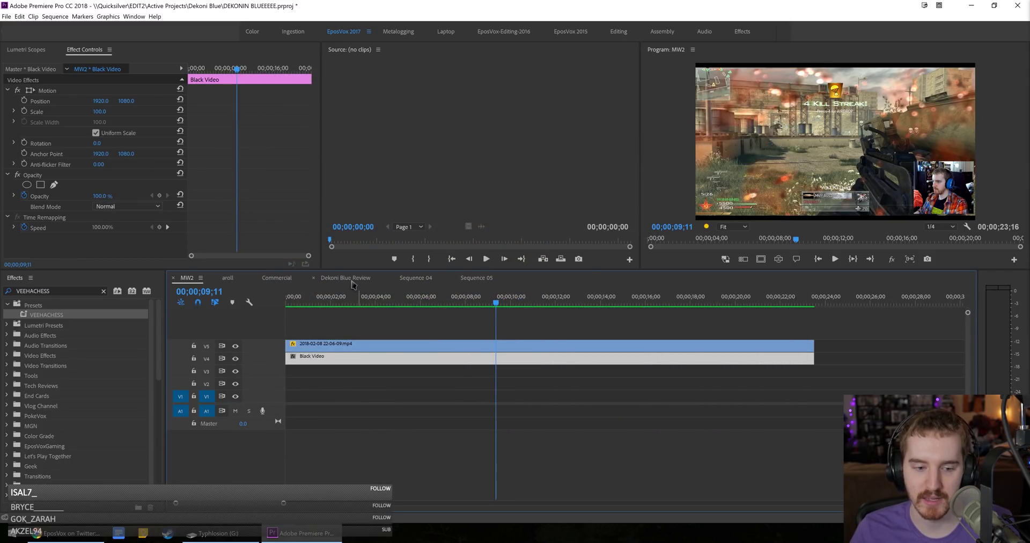
left_click(351, 279)
key("minus")
key("minus")
key("minus")
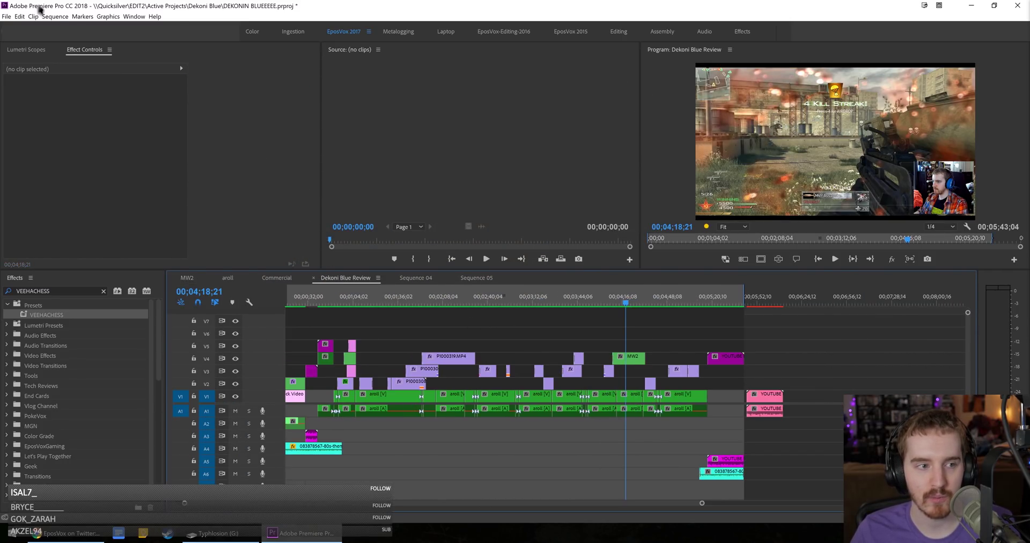
Run Sequence > Render In to Out on Dekoni Blue Review.
left_click(56, 16)
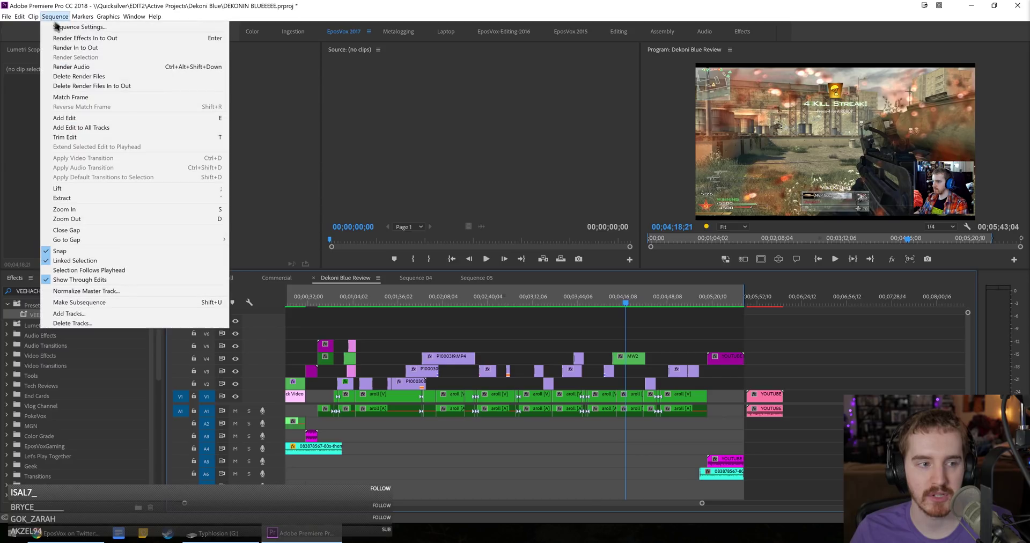
left_click(88, 49)
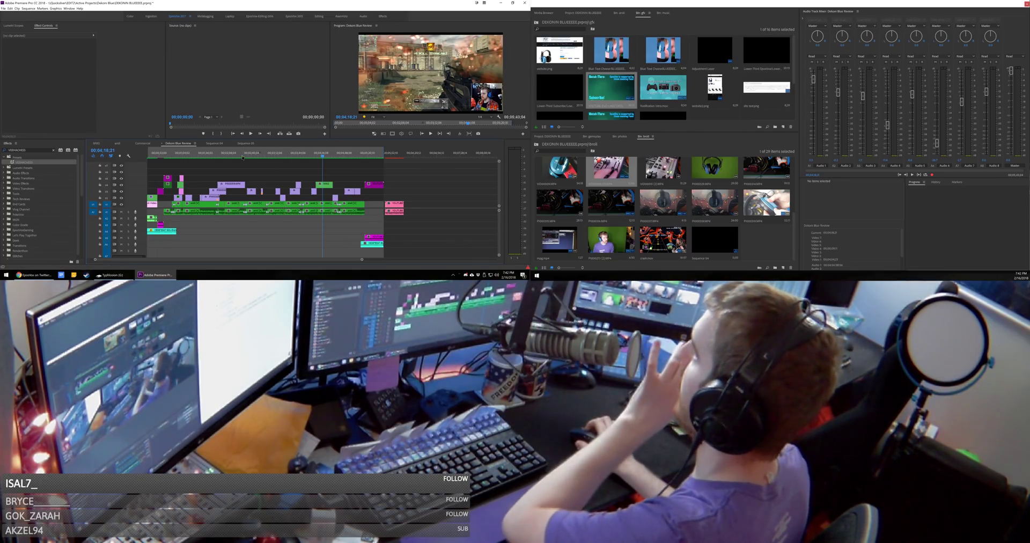
left_click(241, 155)
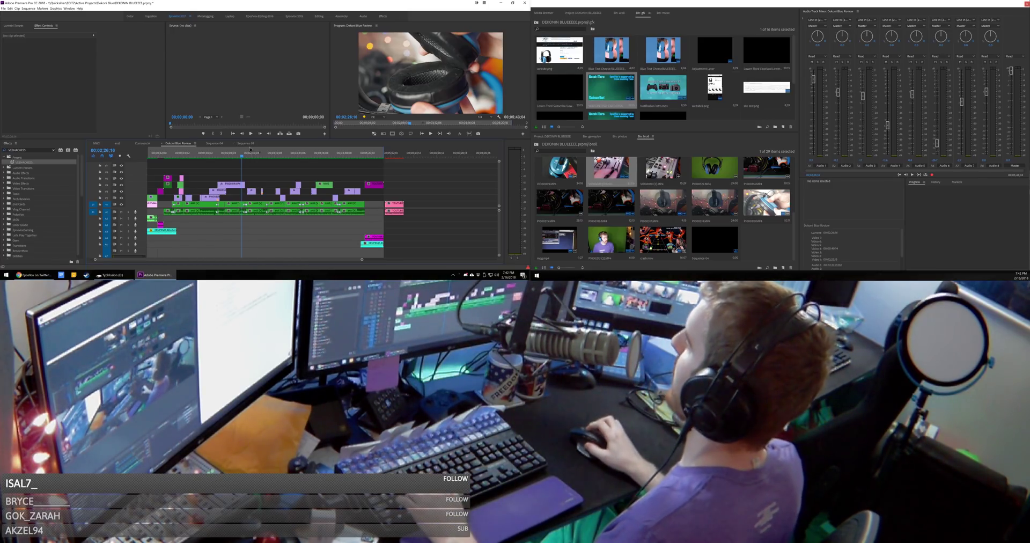
left_click(259, 160)
Pick the GoPro CineForm YUV 10-bit preset in Export Settings, then cancel naming a saved preset.
key("ctrl+m")
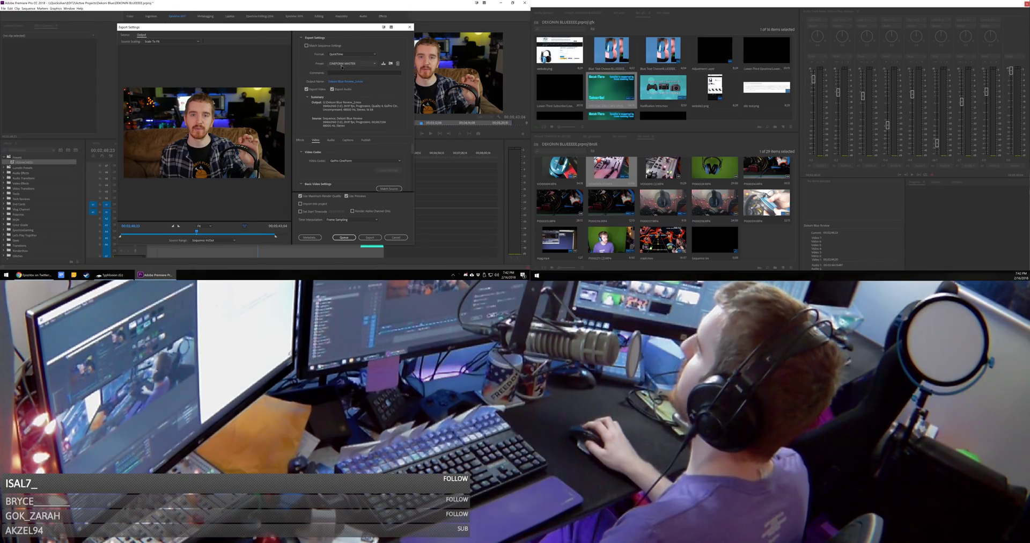
left_click(342, 63)
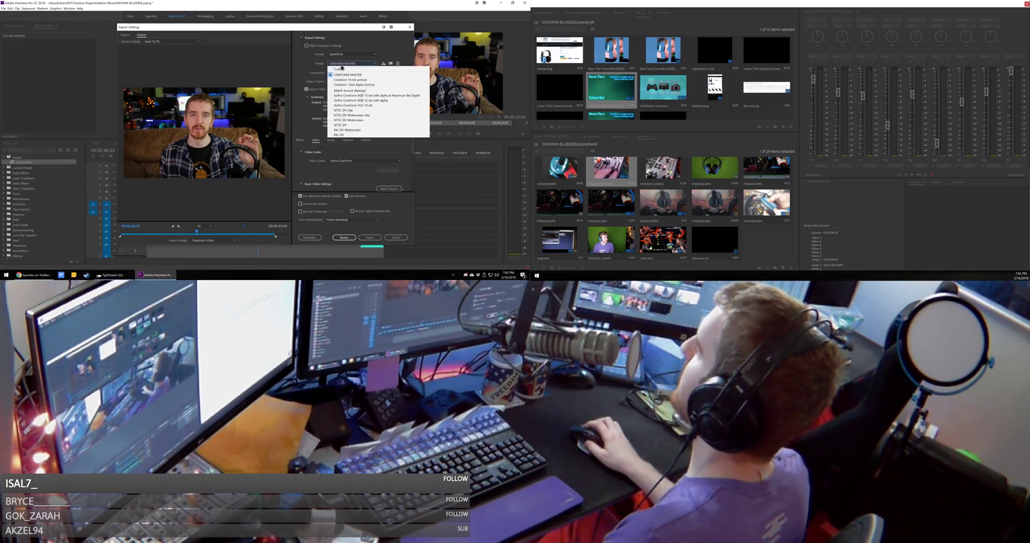
left_click(350, 105)
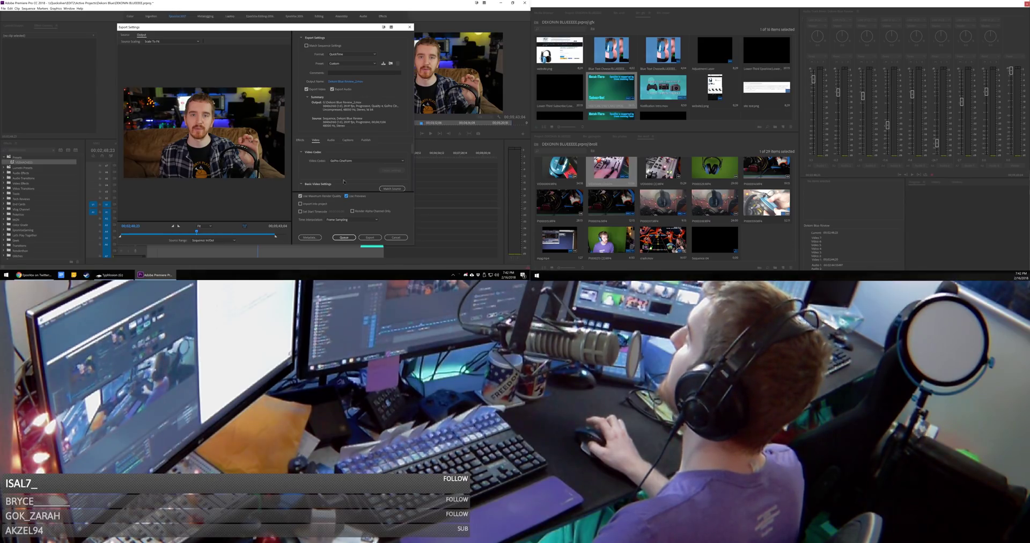
left_click(383, 64)
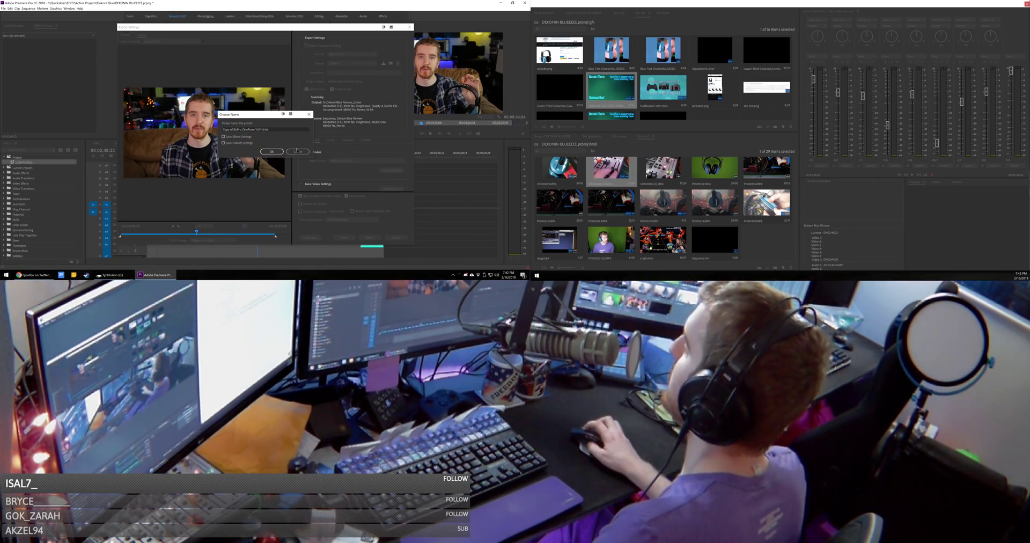
left_click(298, 152)
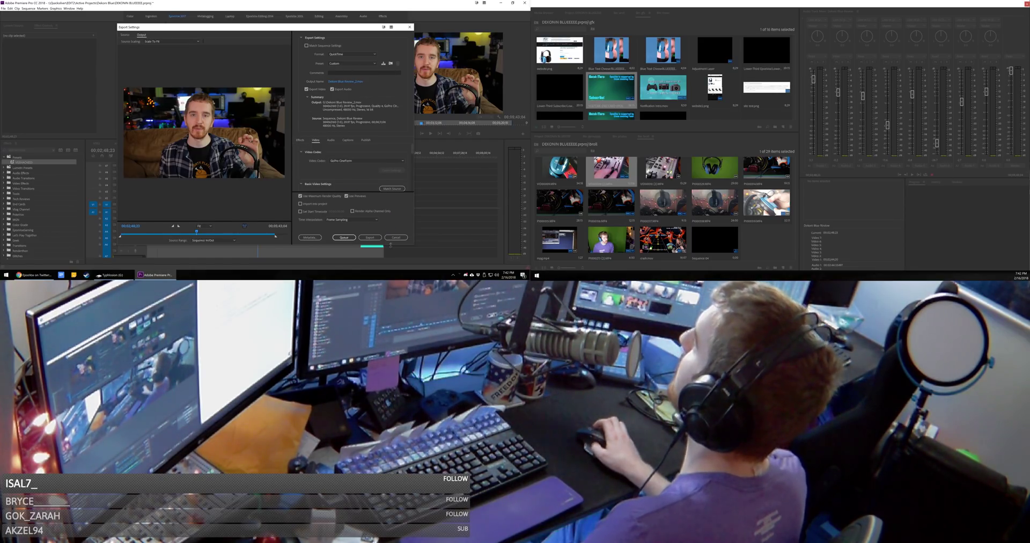